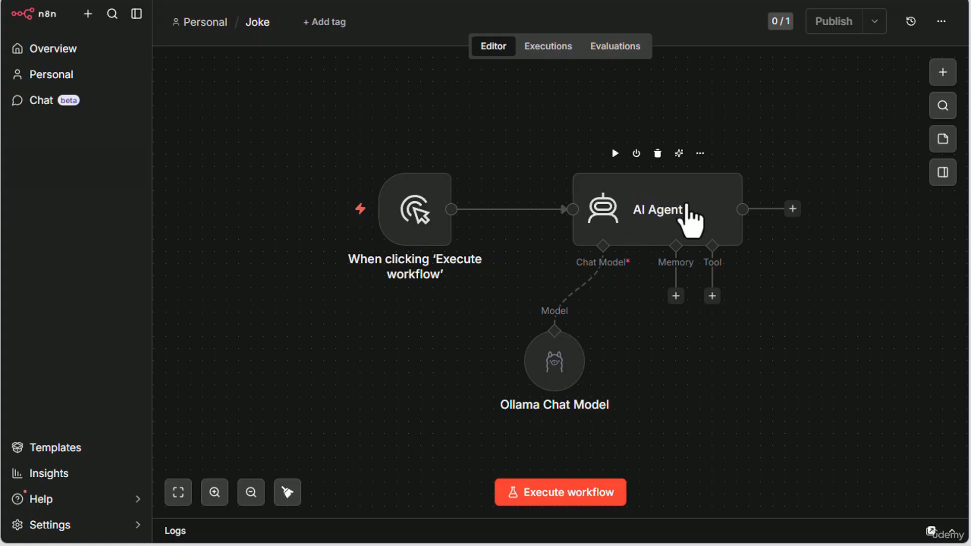
# Create a new workflow in the Personal project and name it "AI Agent".
pyautogui.click(194, 22)
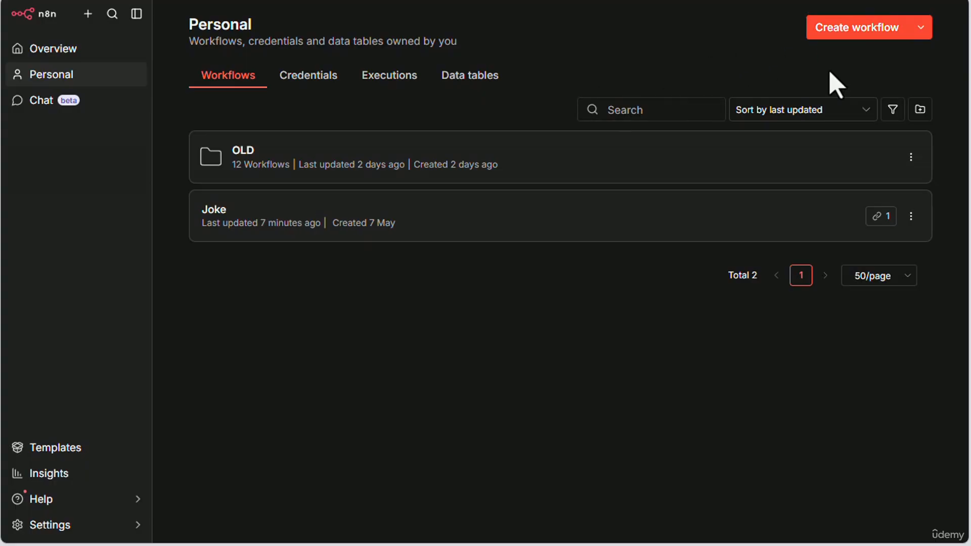
pyautogui.click(834, 31)
pyautogui.click(282, 21)
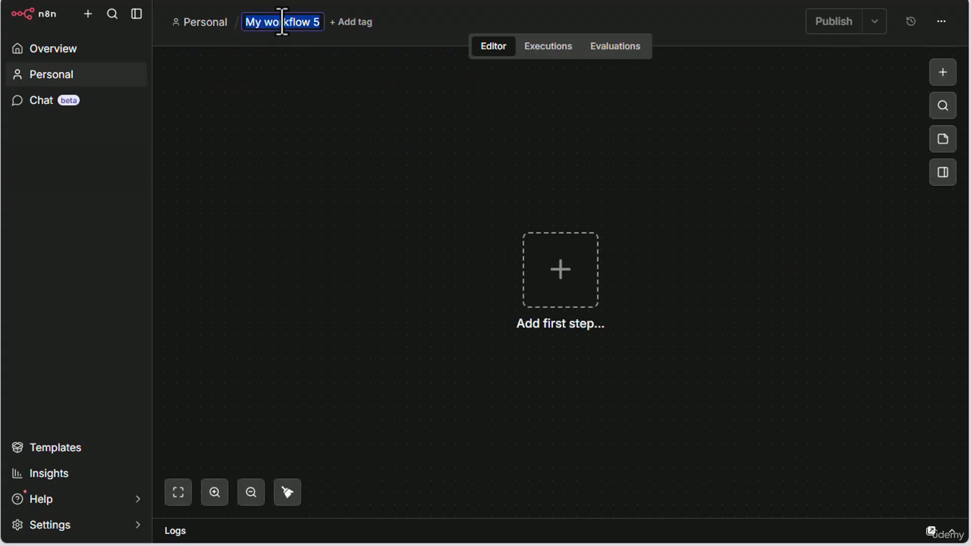
pyautogui.write('AI Agent')
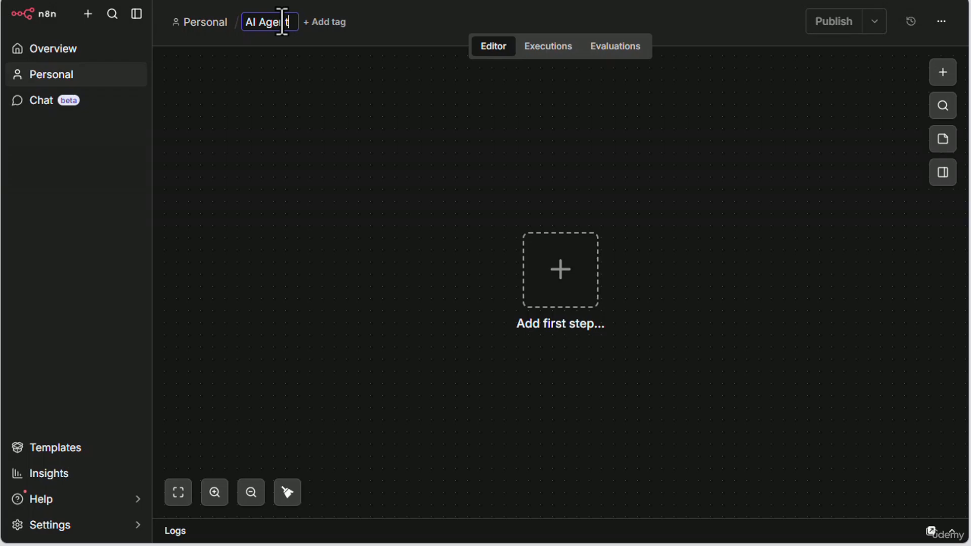
# Add an AI Agent node as the workflow's first step, keeping its default settings.
pyautogui.click(567, 277)
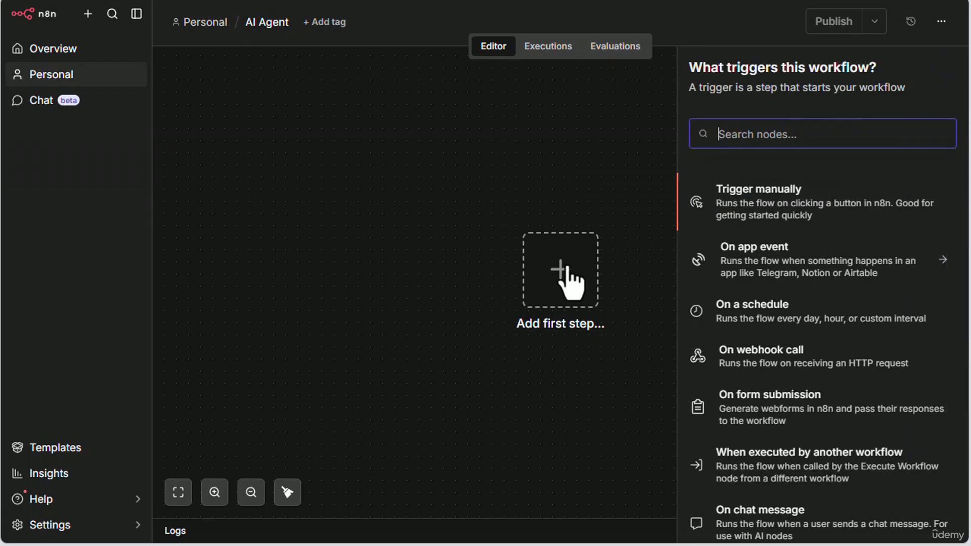
pyautogui.write('ai agent')
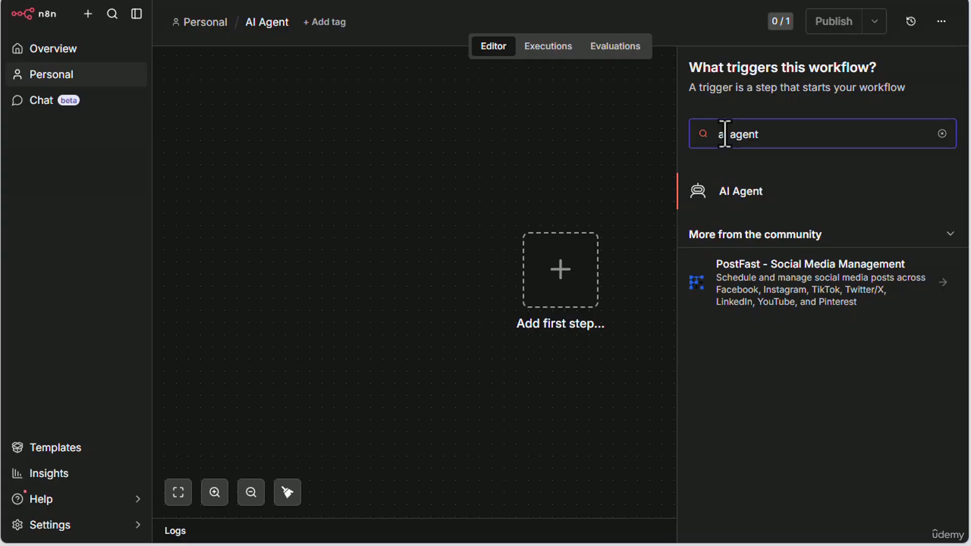
pyautogui.click(752, 198)
pyautogui.click(935, 32)
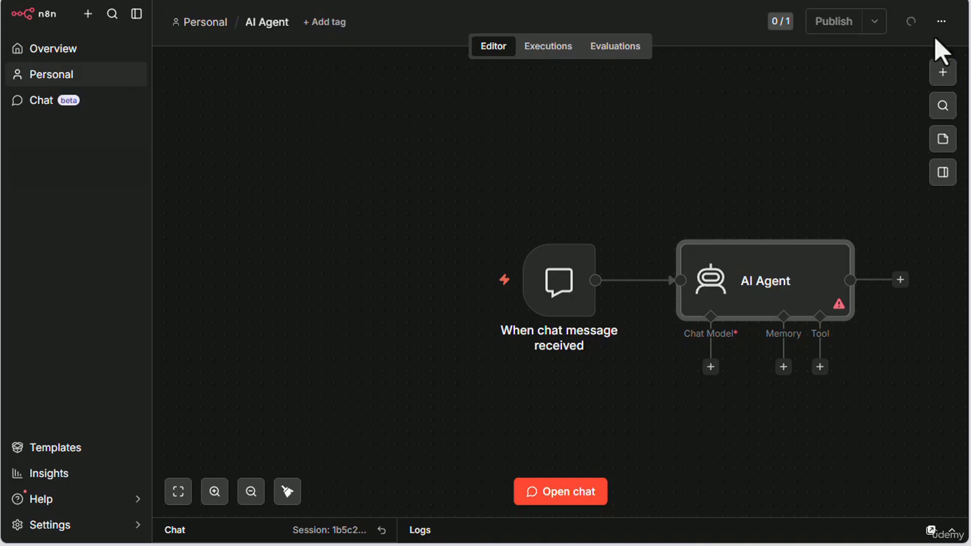
pyautogui.moveTo(382, 349); pyautogui.dragTo(247, 280)
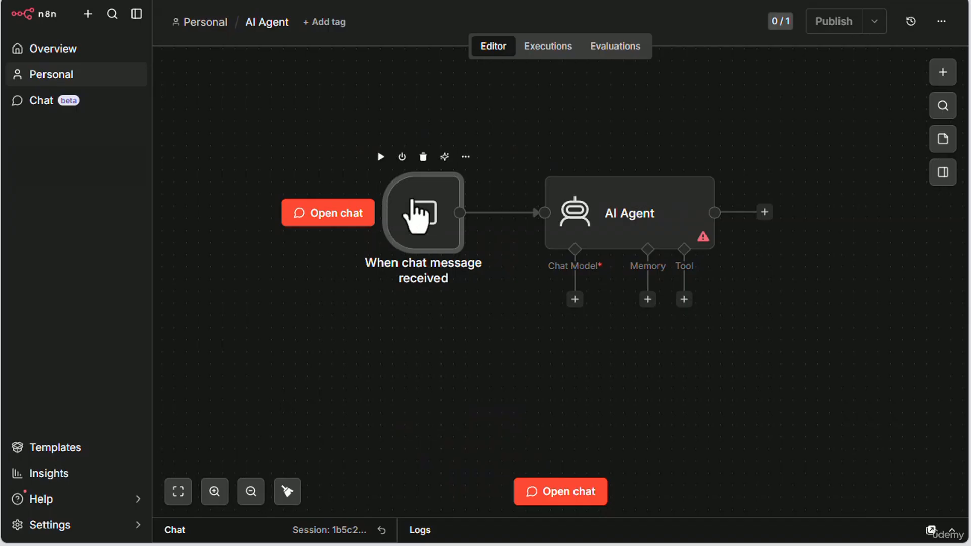
# Examine the parameters of the chat message trigger and the prompt source settings of the AI Agent node.
pyautogui.doubleClick(424, 220)
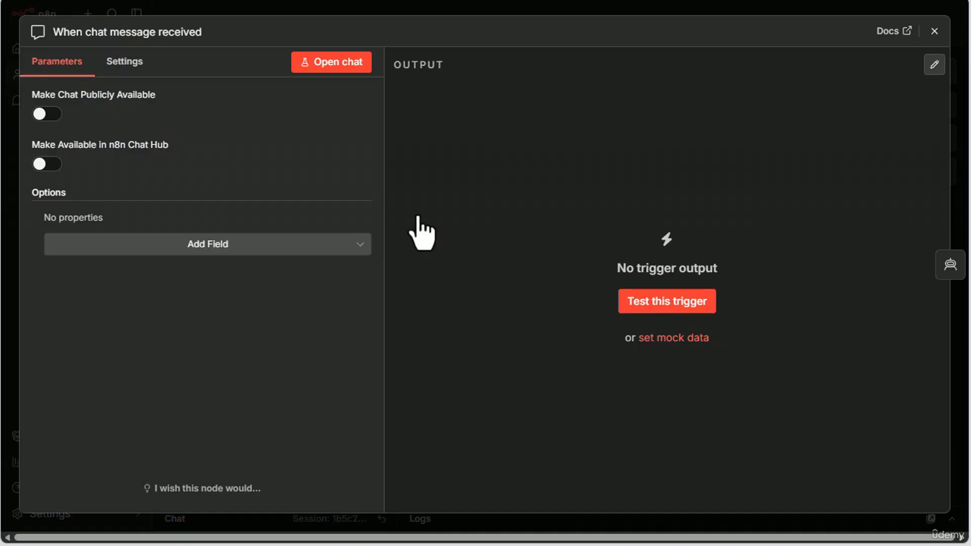
pyautogui.press('Escape')
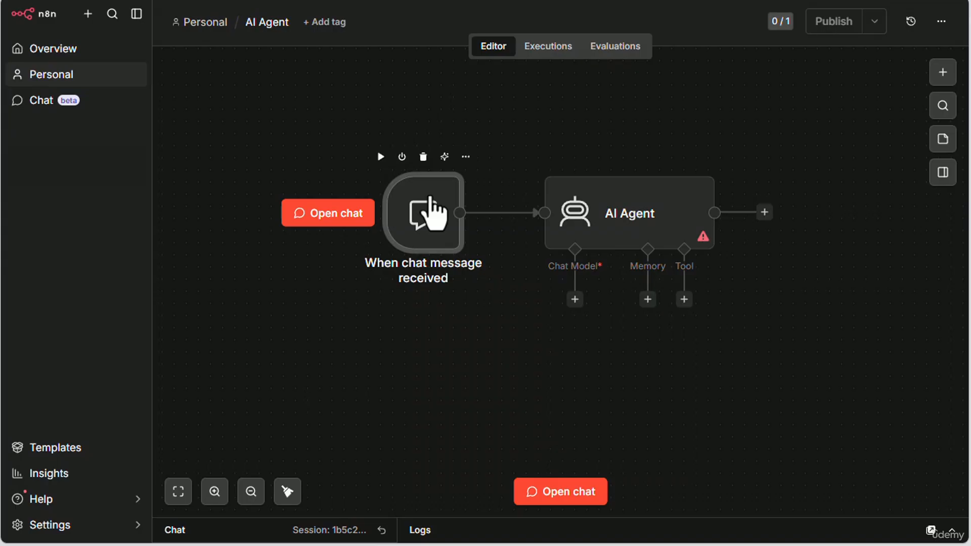
pyautogui.click(636, 210)
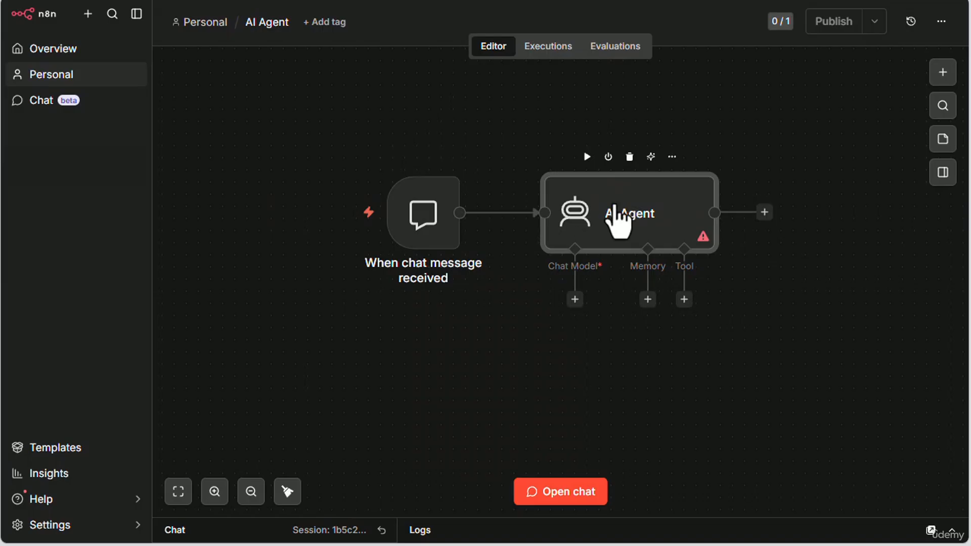
pyautogui.doubleClick(635, 213)
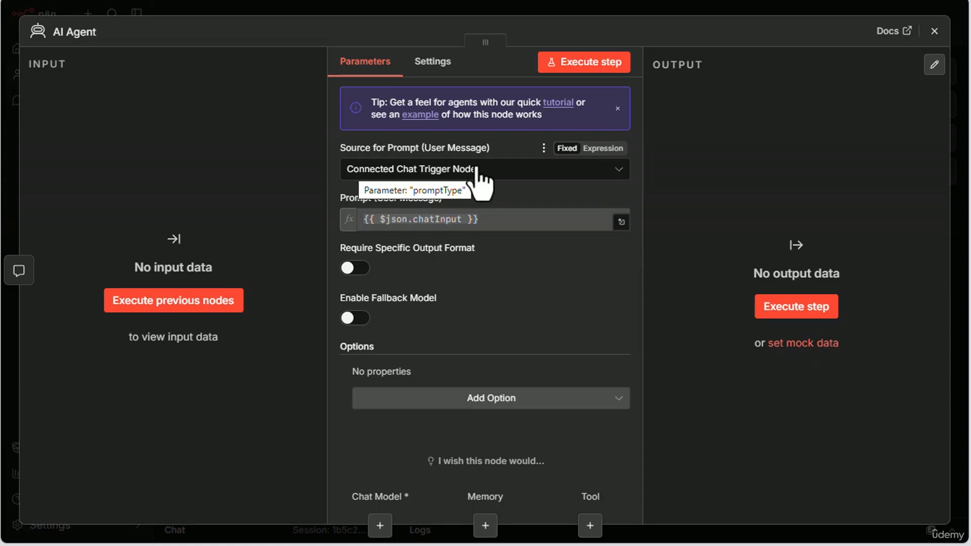
pyautogui.click(934, 31)
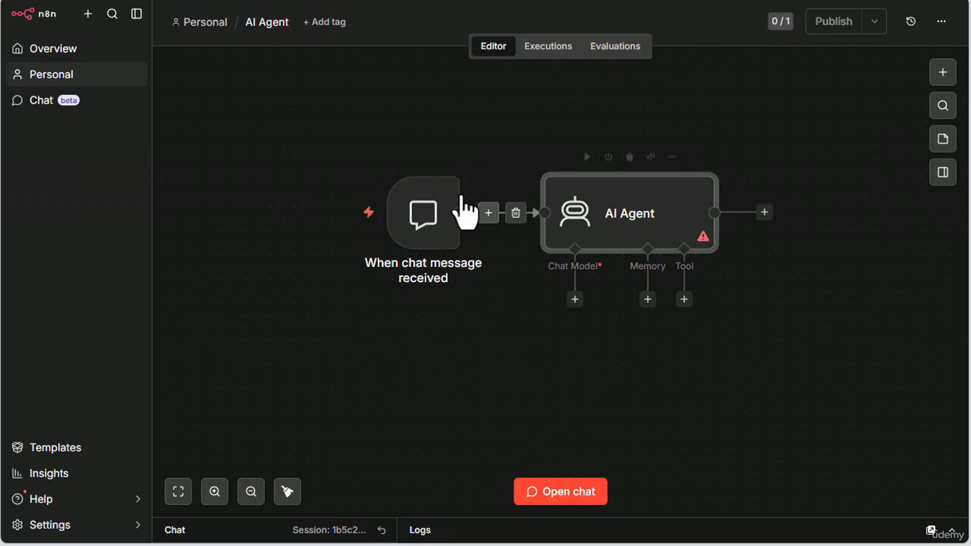
pyautogui.doubleClick(420, 226)
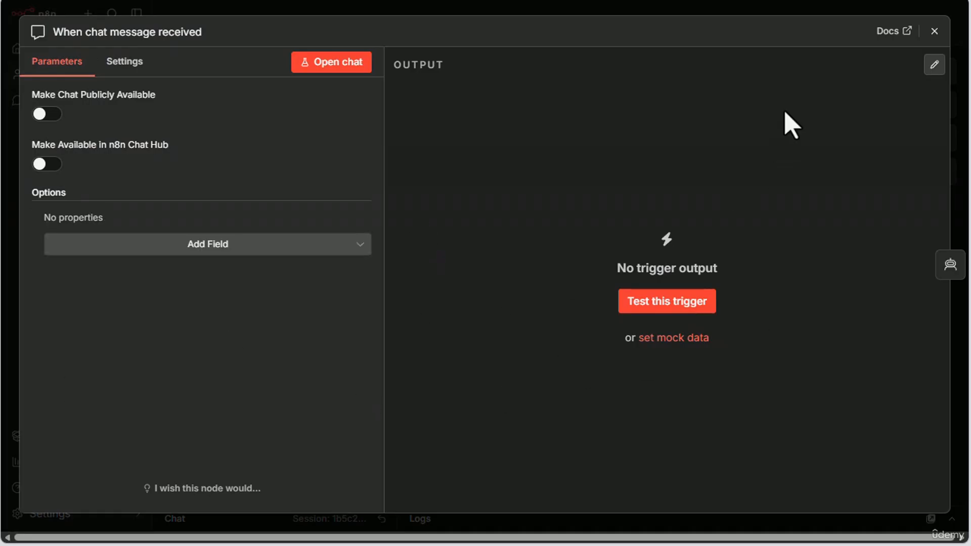
pyautogui.click(934, 31)
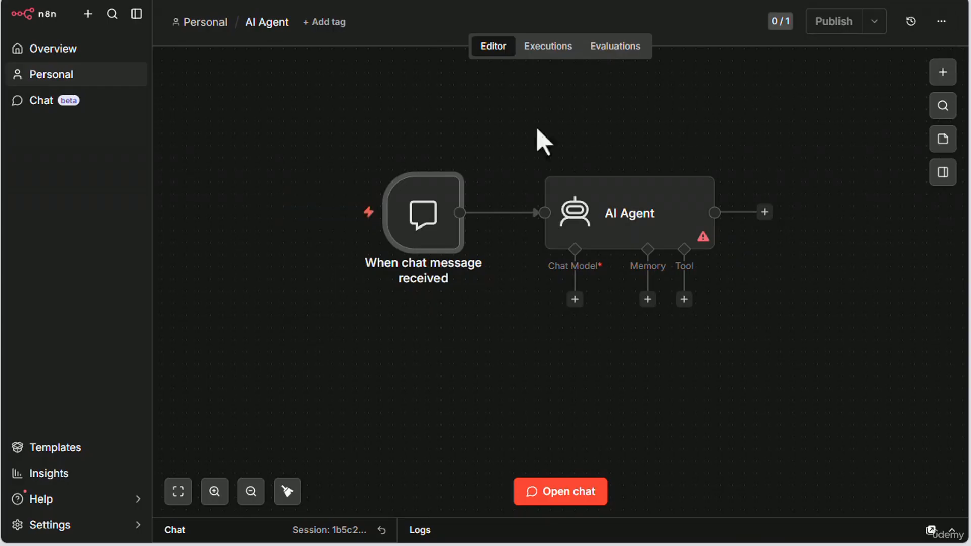
pyautogui.click(628, 214)
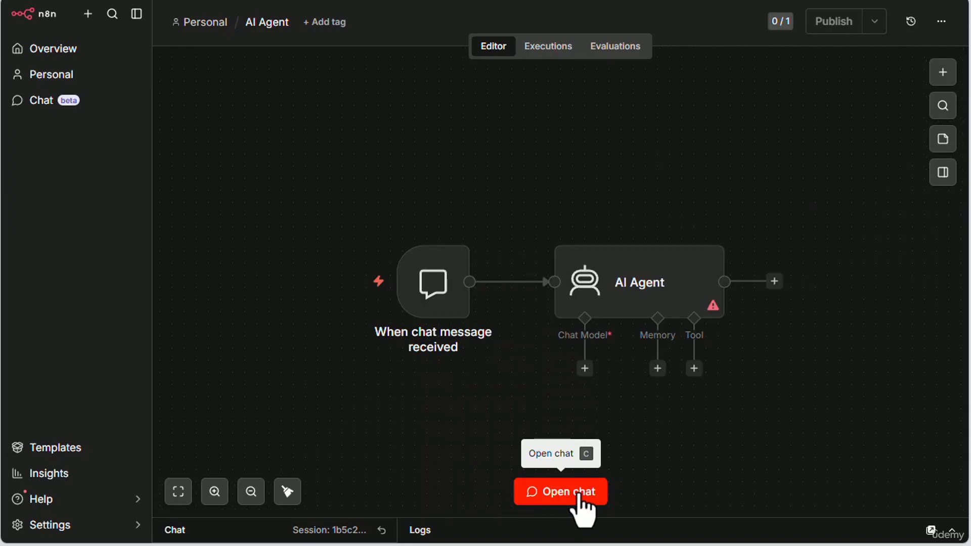
# Draft the message "Tell me a joke" in the workflow chat without sending it, and collapse the chat.
pyautogui.click(553, 494)
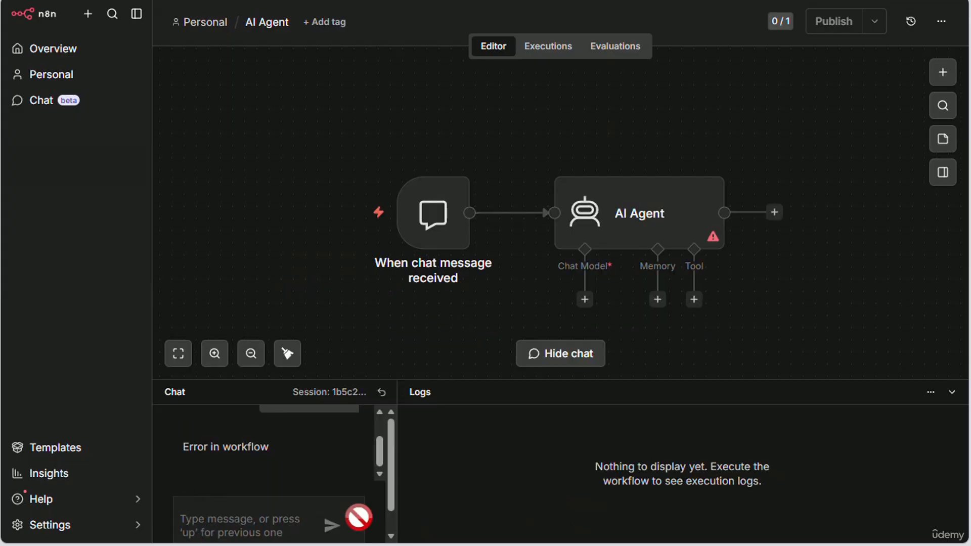
pyautogui.write('Tell me a joke')
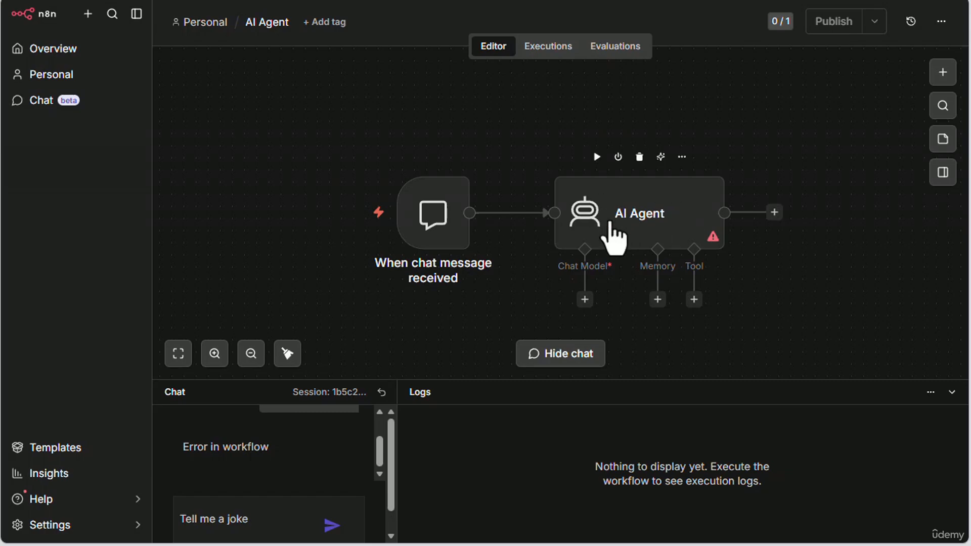
pyautogui.click(952, 394)
# Add an Ollama Chat Model node using the gemma4:e2b model and place it, connected, below the AI Agent's Chat Model input.
pyautogui.click(943, 72)
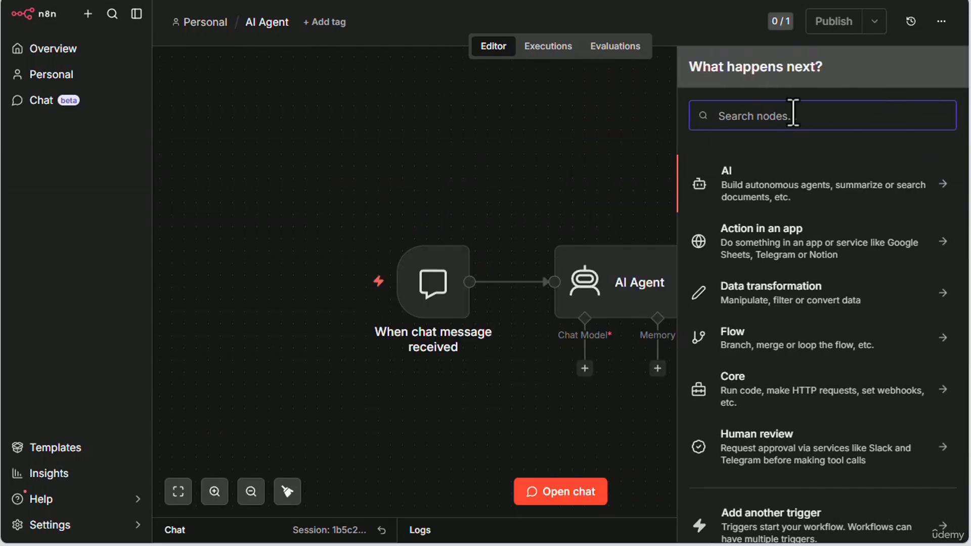
pyautogui.write('ollama')
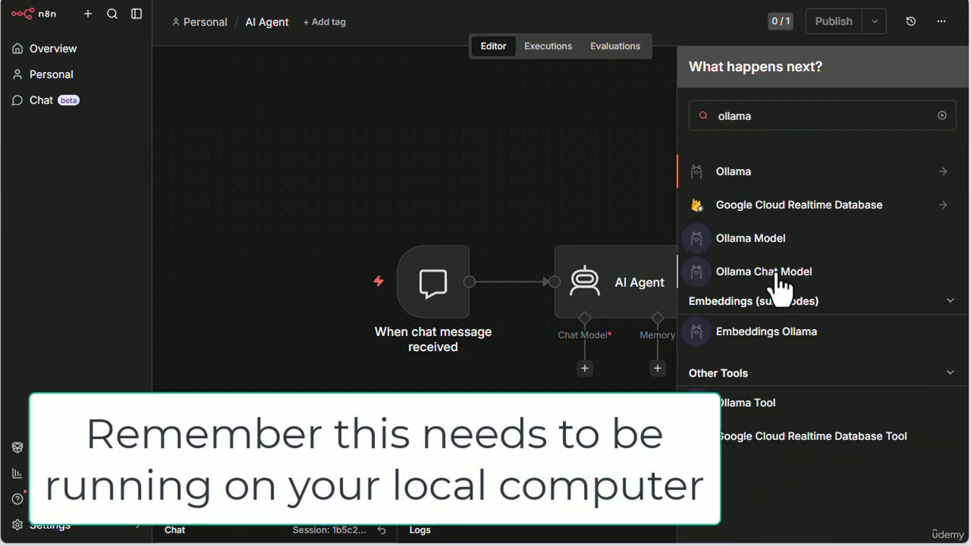
pyautogui.click(769, 275)
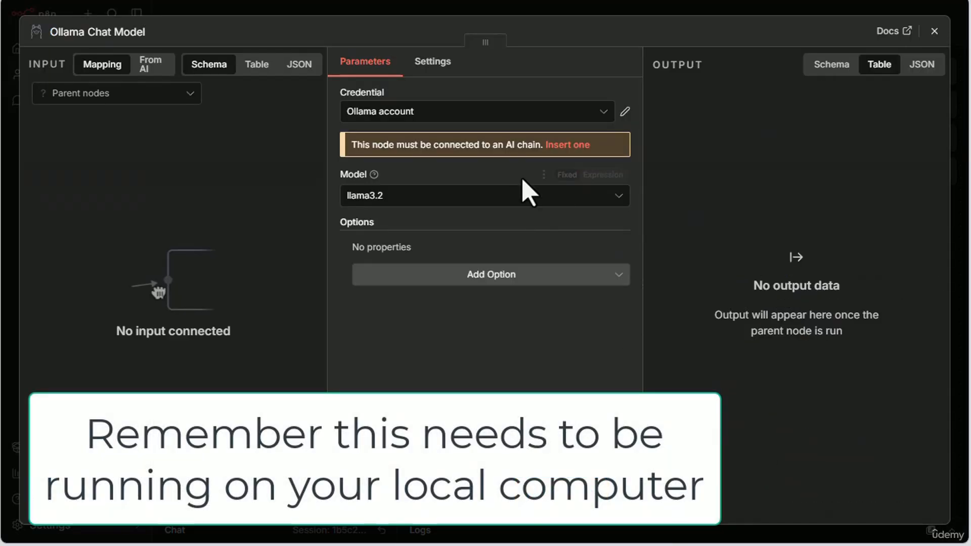
pyautogui.click(526, 197)
pyautogui.click(434, 239)
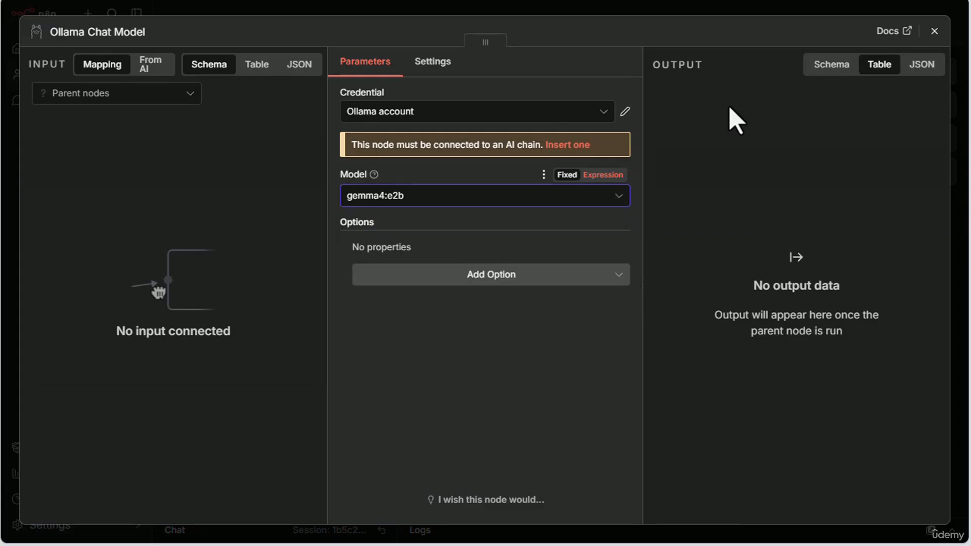
pyautogui.click(934, 32)
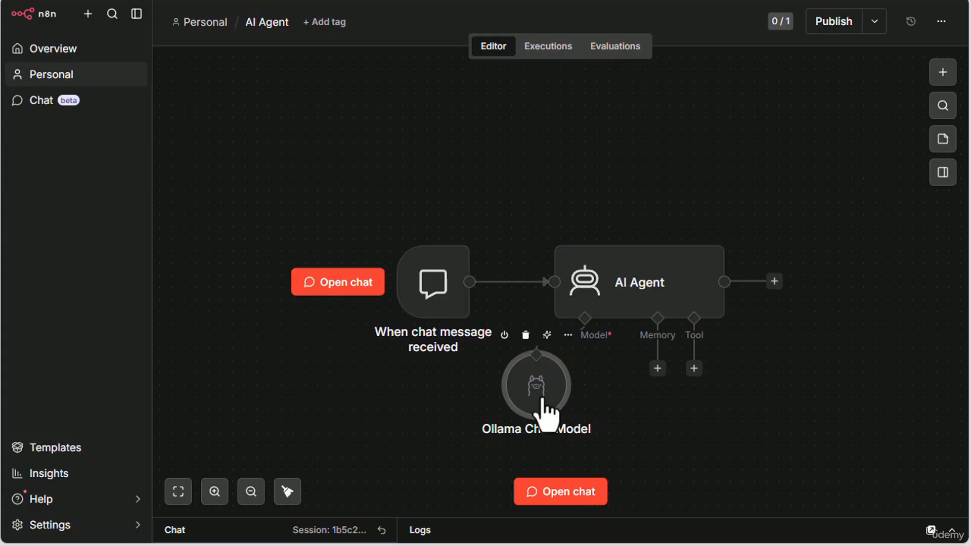
pyautogui.moveTo(542, 401); pyautogui.dragTo(590, 435)
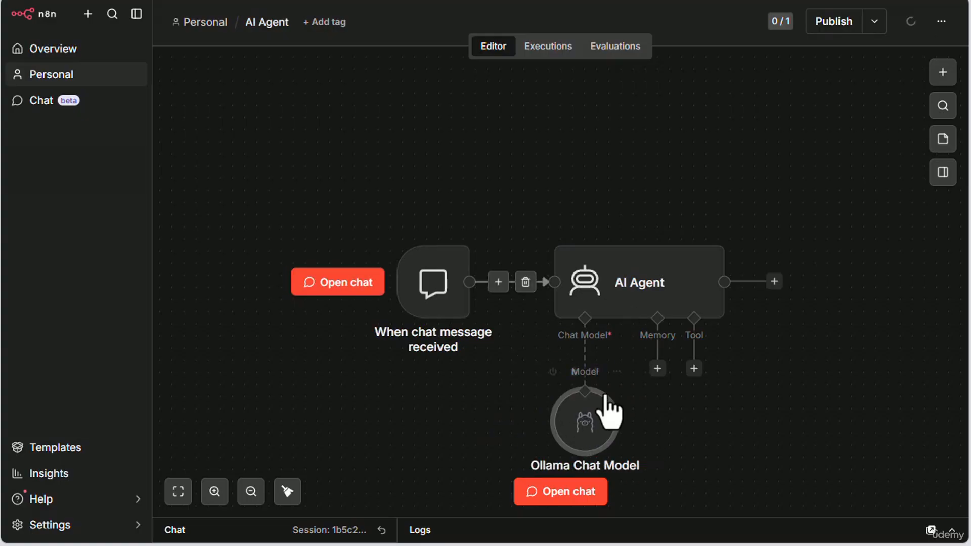
# Review the AI Agent node's input and its prompt (user message) settings.
pyautogui.click(598, 311)
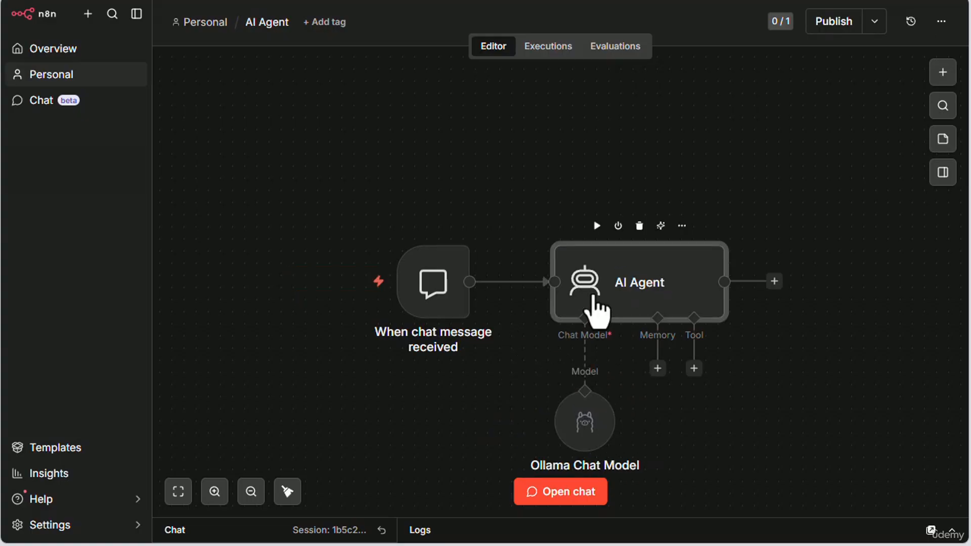
pyautogui.doubleClick(598, 311)
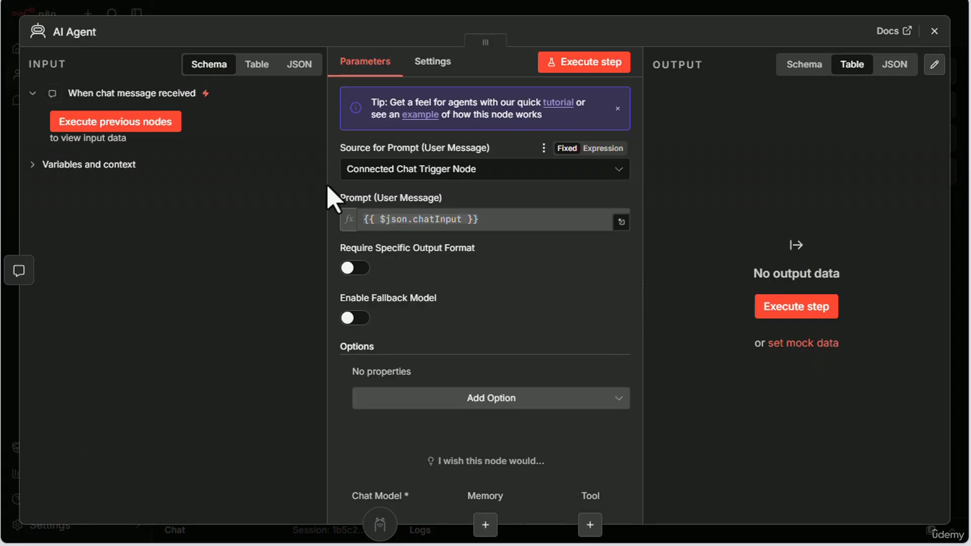
pyautogui.click(934, 31)
# Reopen the workflow chat and send the drafted message "Tell me a joke".
pyautogui.moveTo(435, 290)
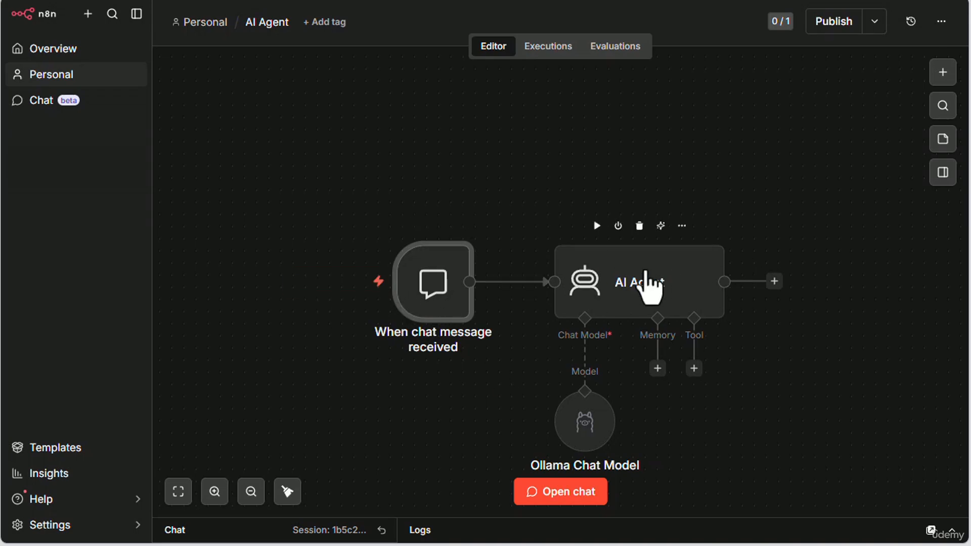
pyautogui.click(354, 293)
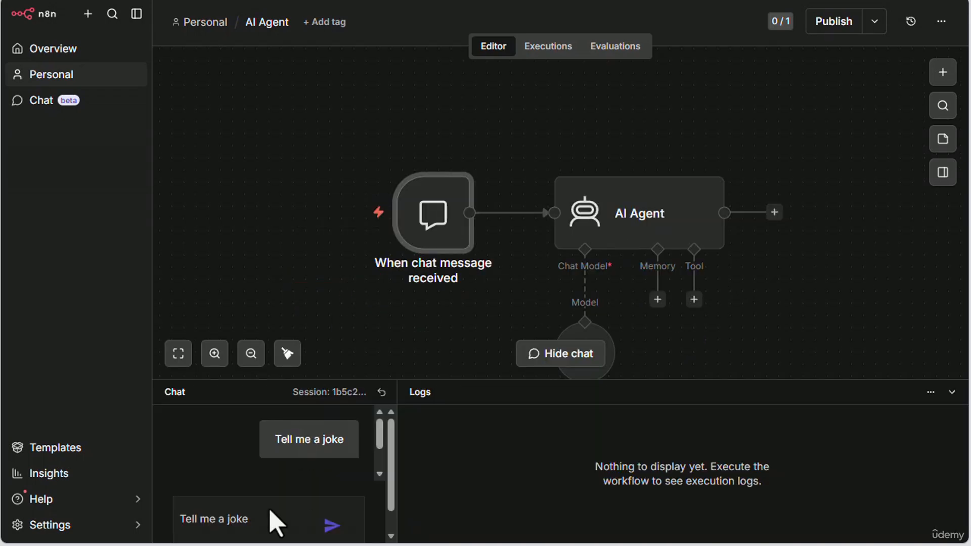
pyautogui.click(332, 525)
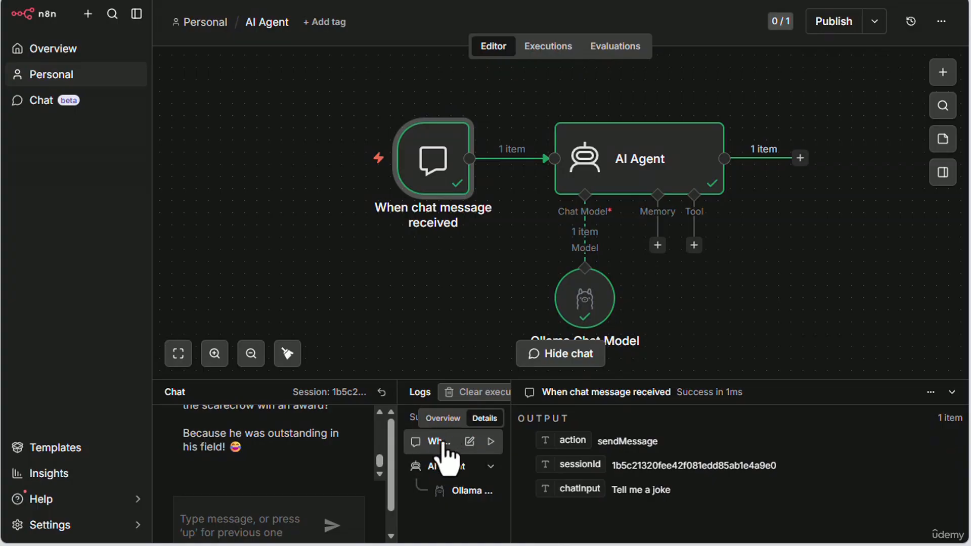
# Inspect the execution logs of the chat trigger and the Ollama Chat Model, reading the model's output to the end.
pyautogui.click(441, 439)
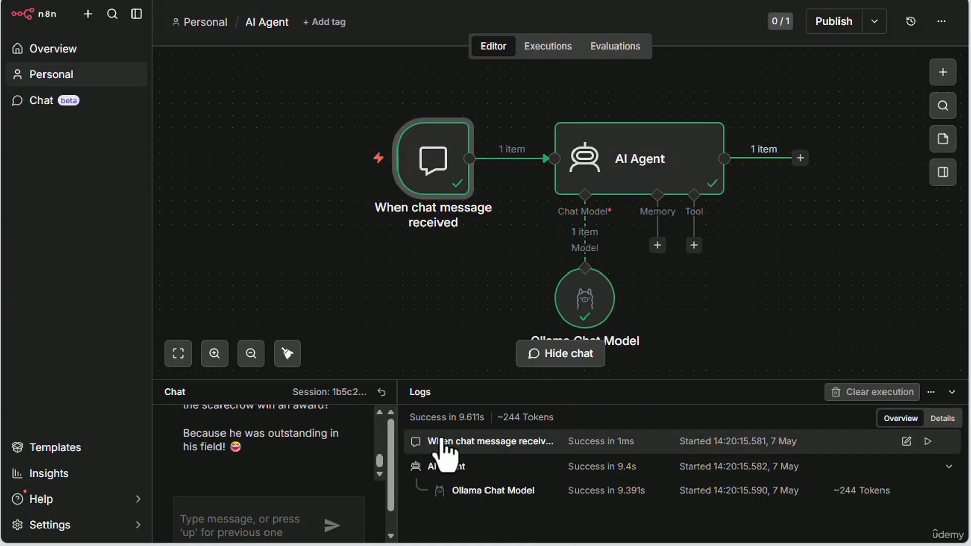
pyautogui.click(442, 441)
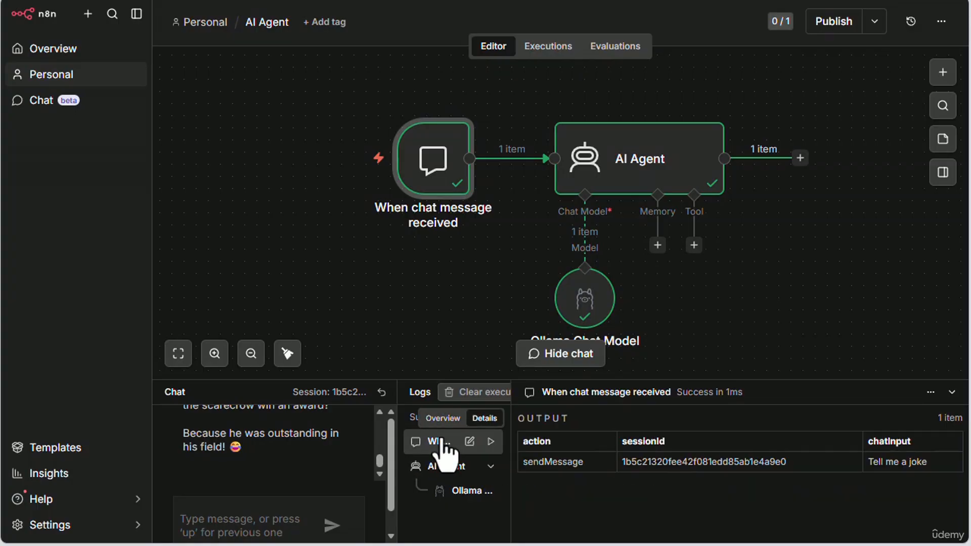
pyautogui.click(457, 491)
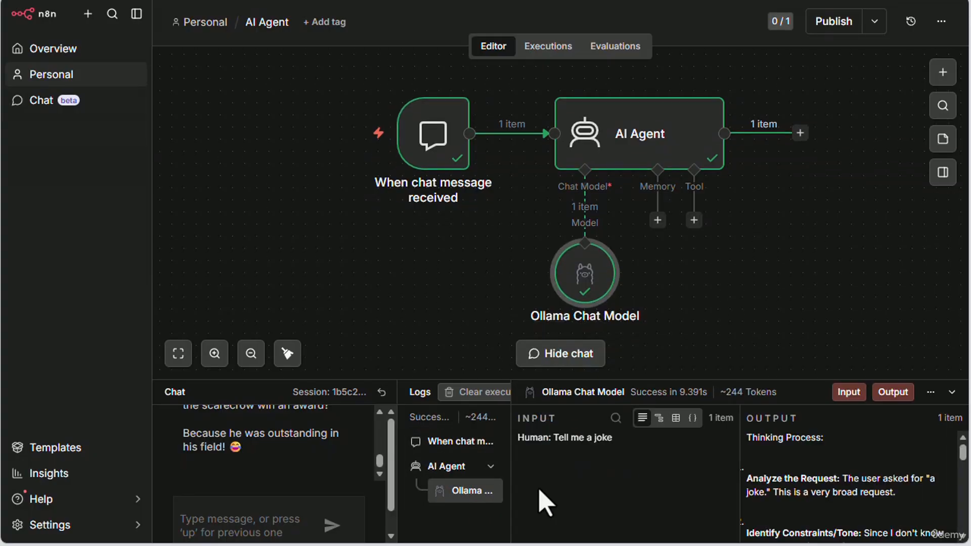
pyautogui.moveTo(961, 451); pyautogui.dragTo(957, 537)
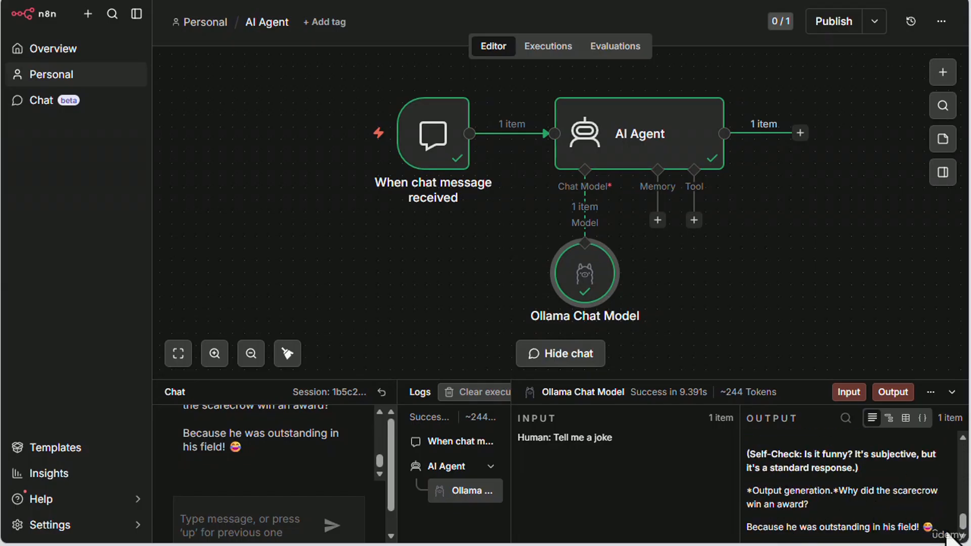
pyautogui.click(951, 397)
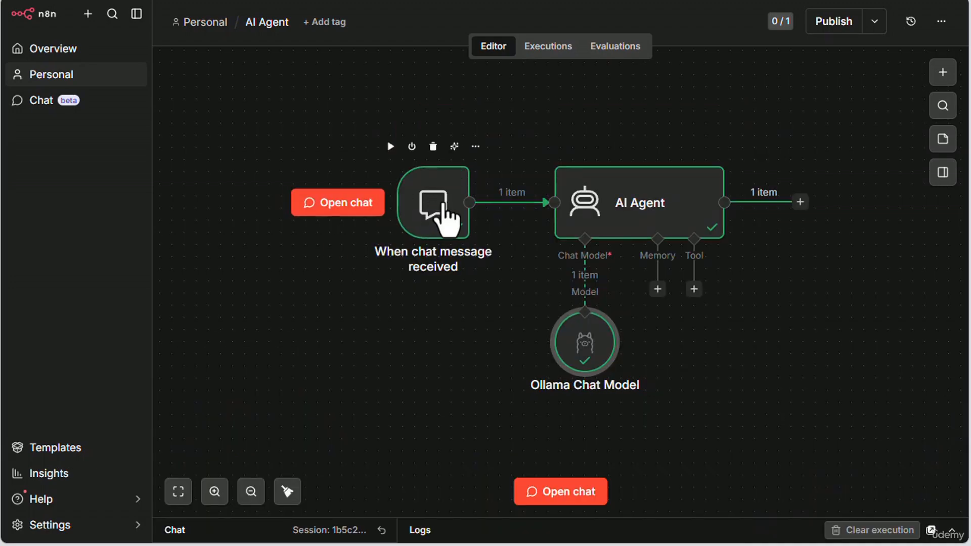
# Delete the On form submission trigger node from the workflow.
pyautogui.click(424, 205)
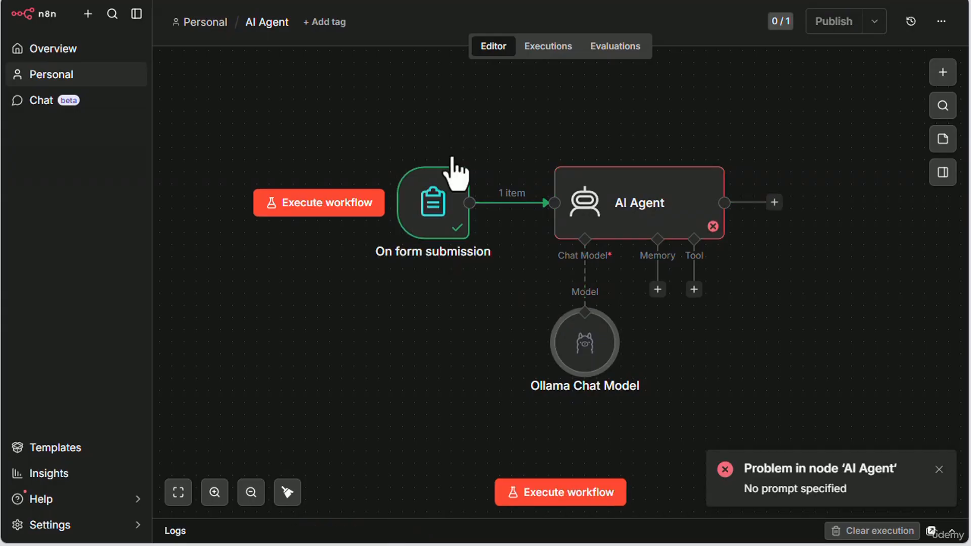
pyautogui.click(433, 199)
pyautogui.press('Delete')
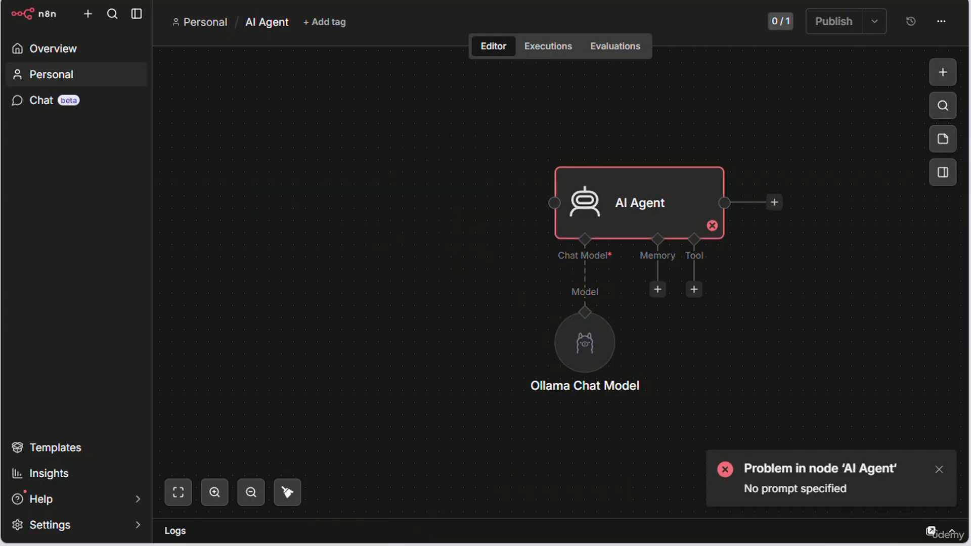
# Add a manual trigger, connect it to the AI Agent node, and inspect the trigger's parameters.
pyautogui.click(944, 74)
pyautogui.click(780, 193)
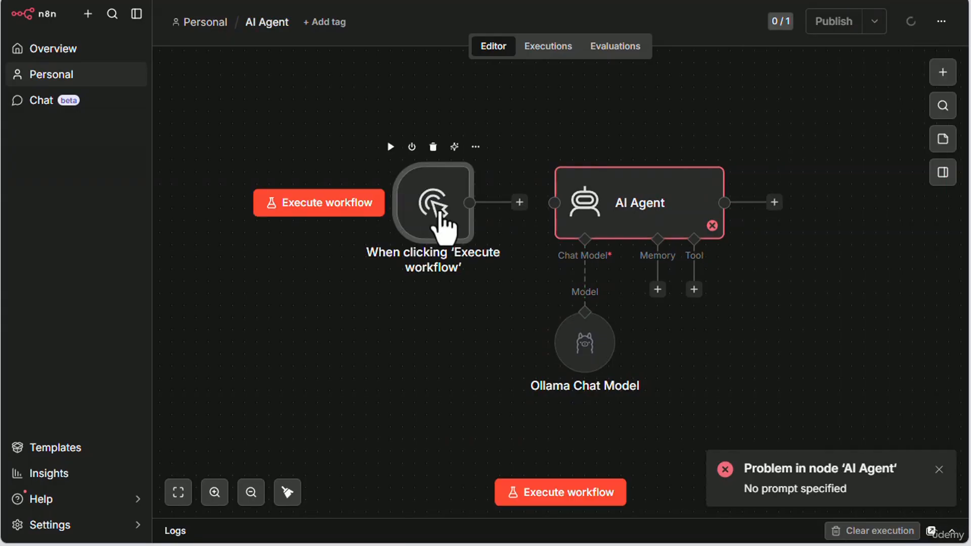
pyautogui.moveTo(518, 204); pyautogui.dragTo(554, 203)
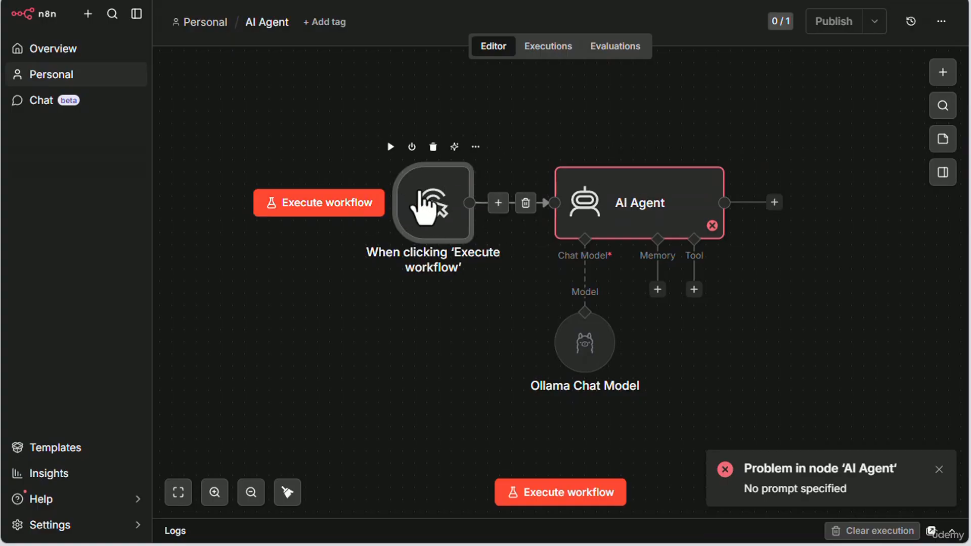
pyautogui.doubleClick(435, 210)
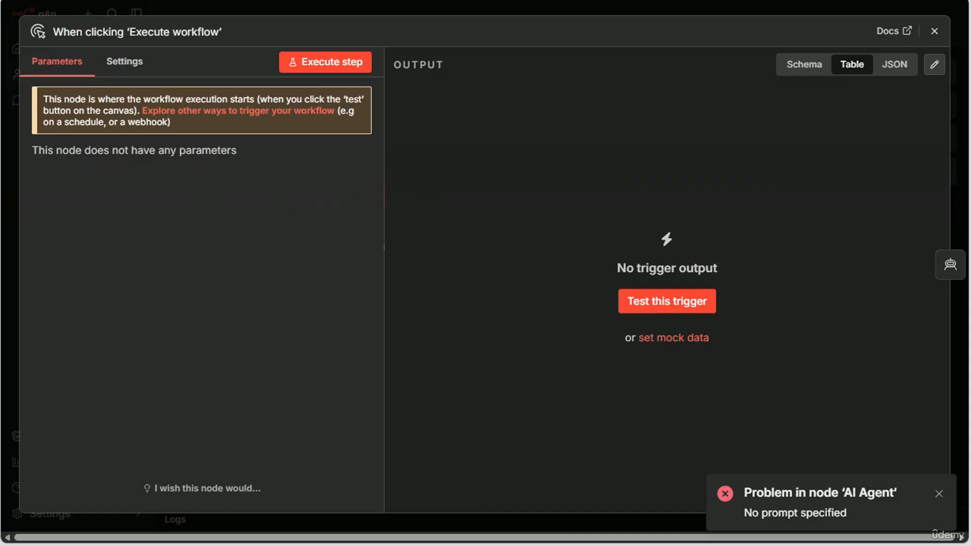
pyautogui.click(934, 31)
# Set the AI Agent's source for prompt to Define below and view the expanded prompt (user message) editor without entering text.
pyautogui.doubleClick(650, 218)
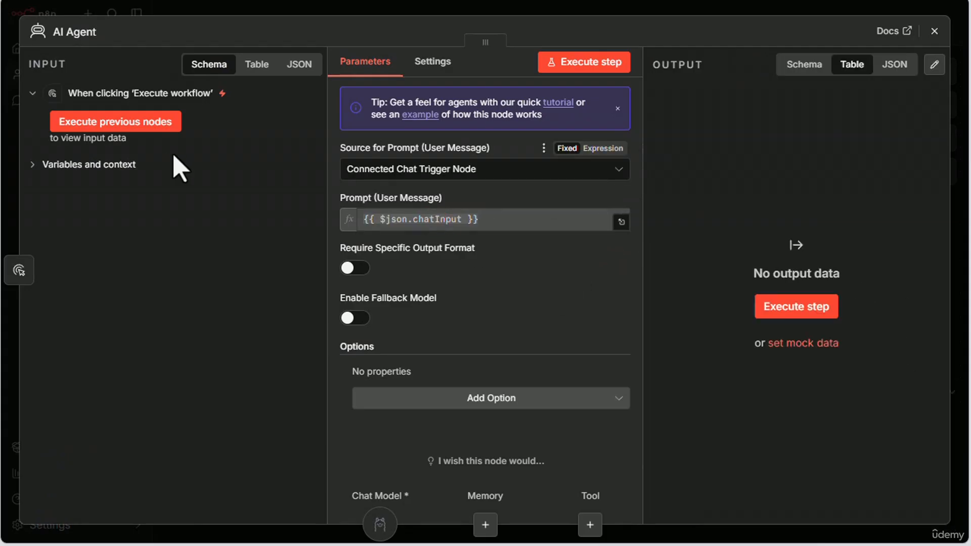
pyautogui.click(604, 171)
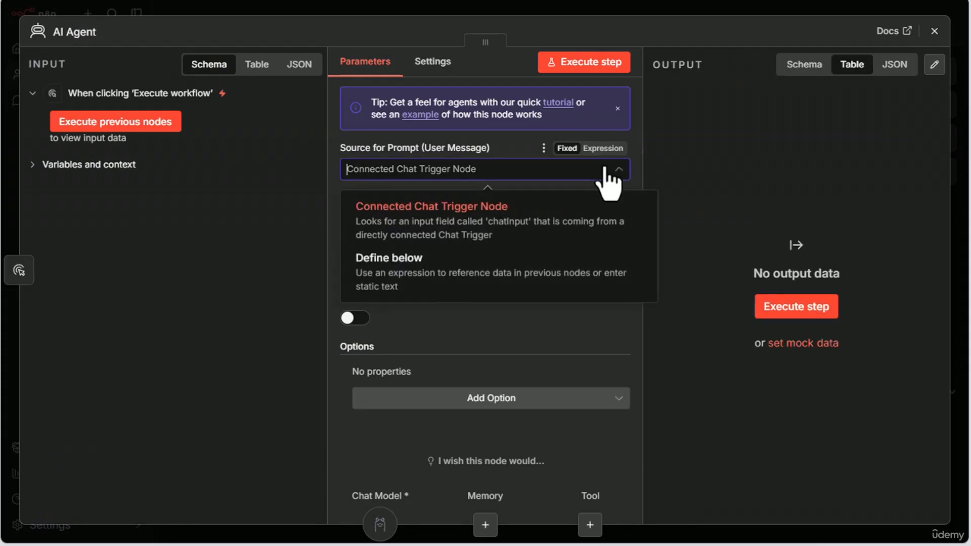
pyautogui.click(394, 276)
pyautogui.click(471, 220)
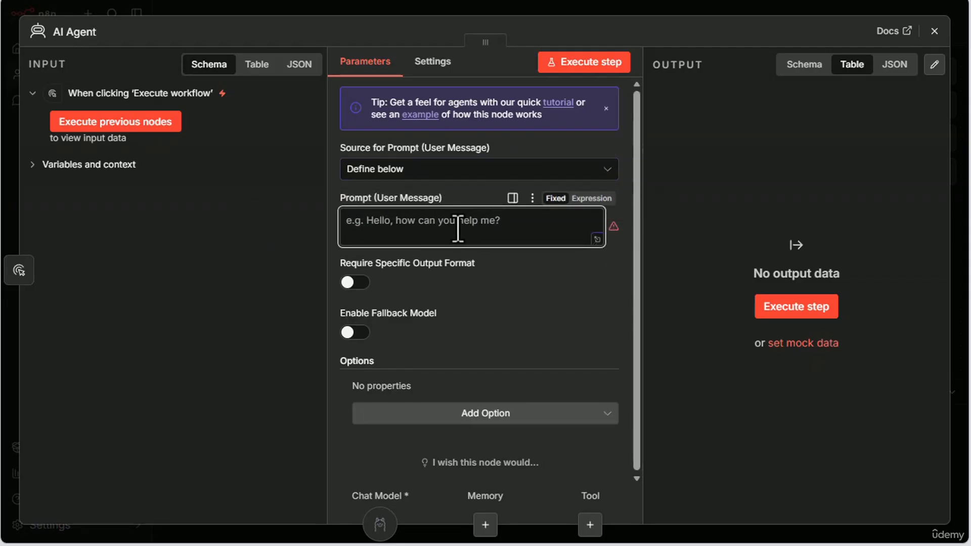
pyautogui.click(597, 239)
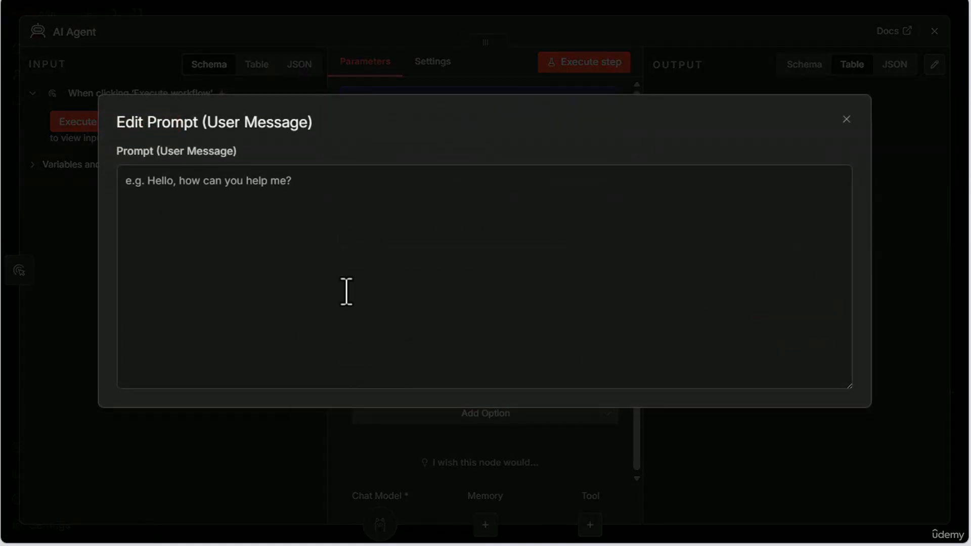
pyautogui.click(846, 119)
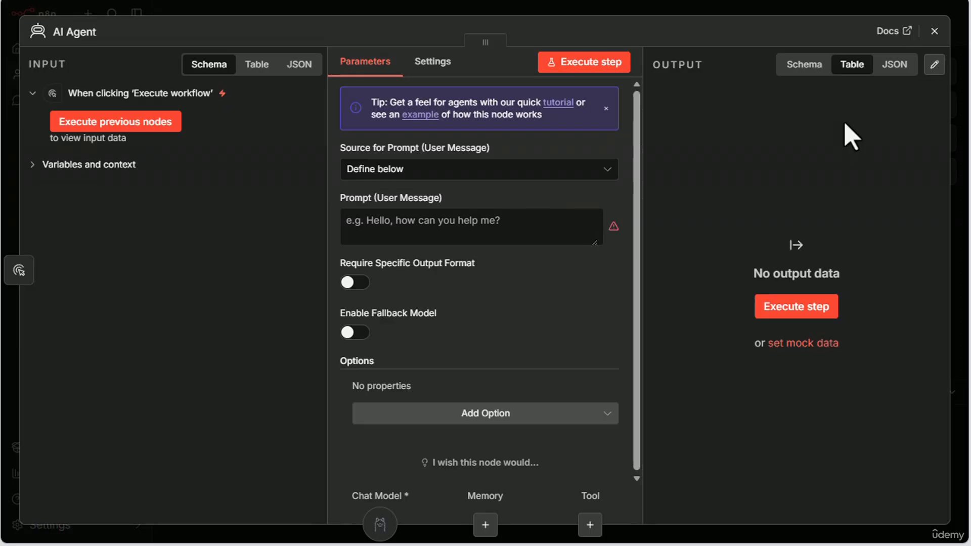
pyautogui.click(935, 30)
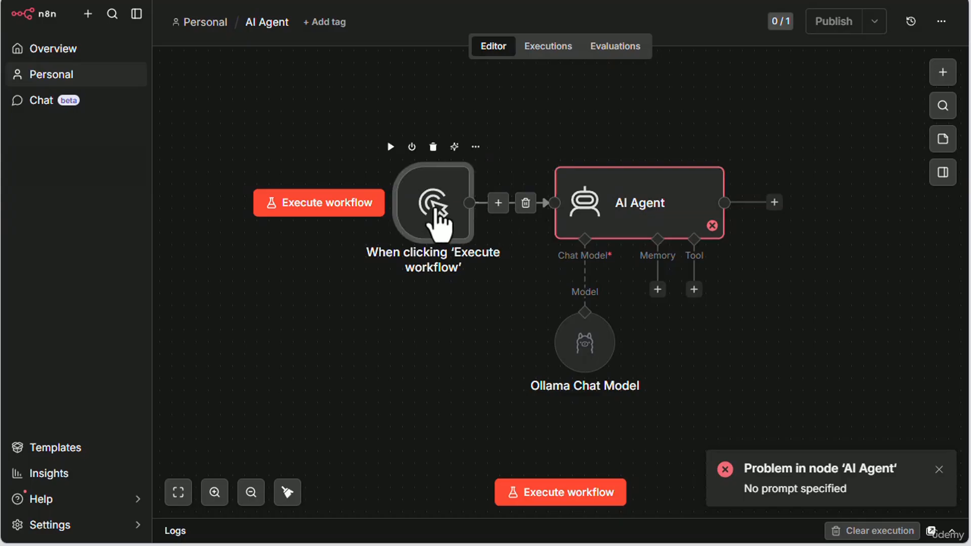
# Move the manual trigger farther from the AI Agent and delete it from the workflow.
pyautogui.moveTo(433, 208); pyautogui.dragTo(298, 207)
pyautogui.moveTo(365, 234)
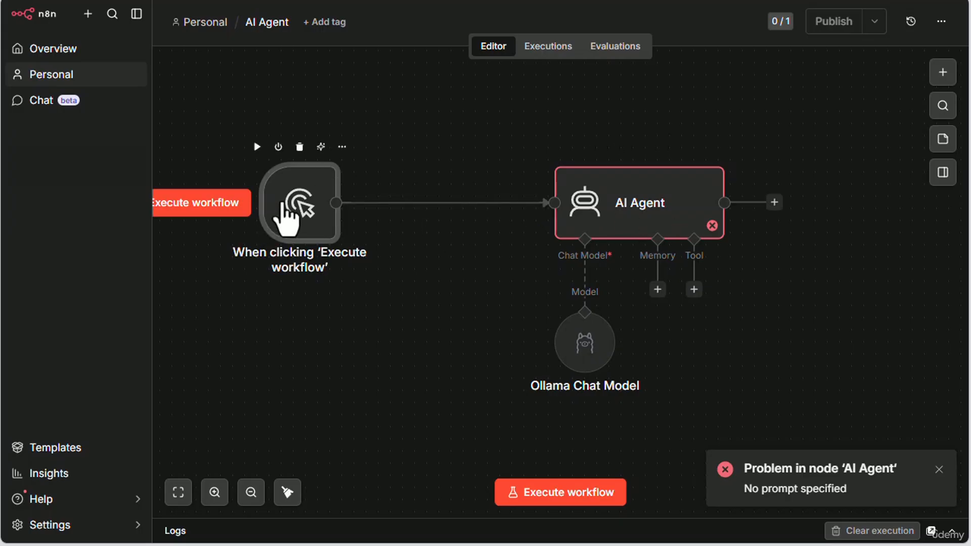
pyautogui.press('Delete')
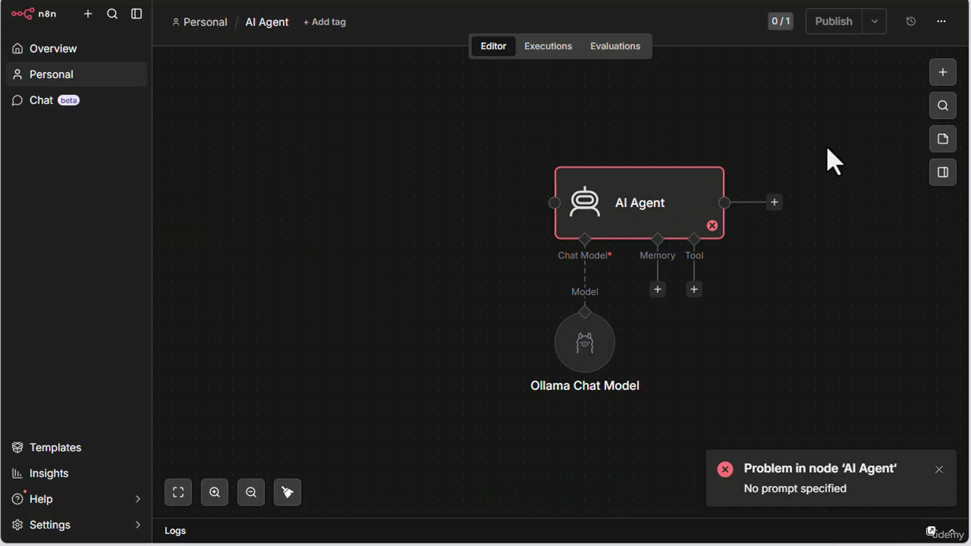
# Add an On form submission trigger with the form title "Tell us what you want".
pyautogui.click(942, 73)
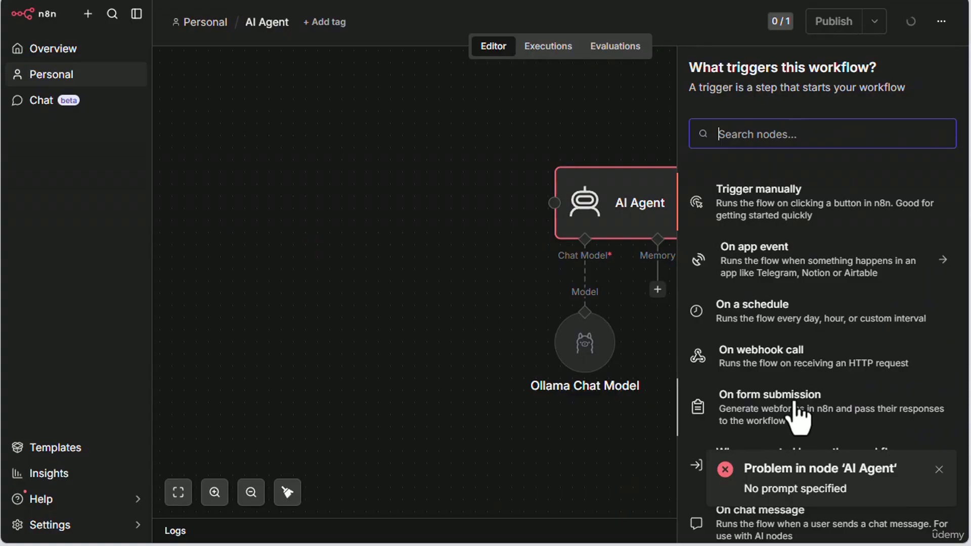
pyautogui.click(797, 417)
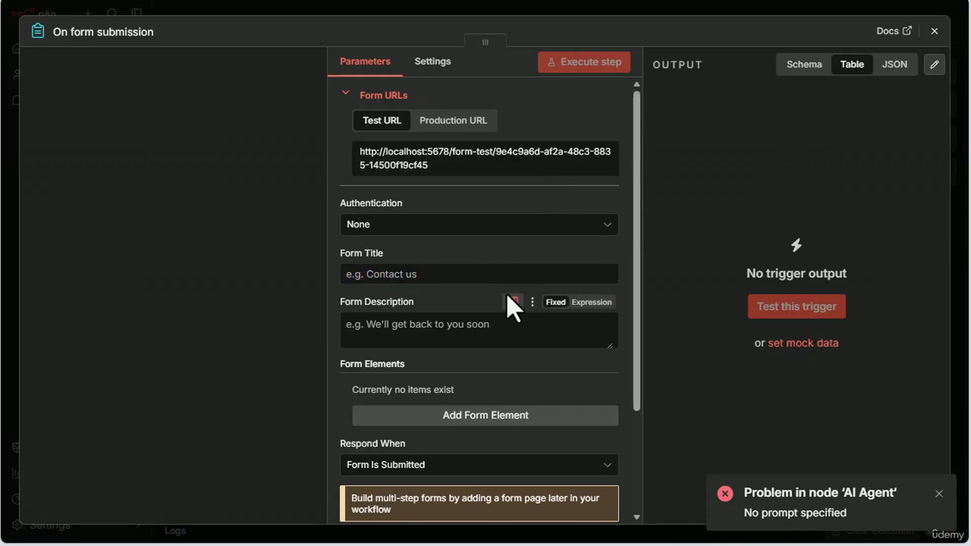
pyautogui.click(399, 273)
pyautogui.write('Tell')
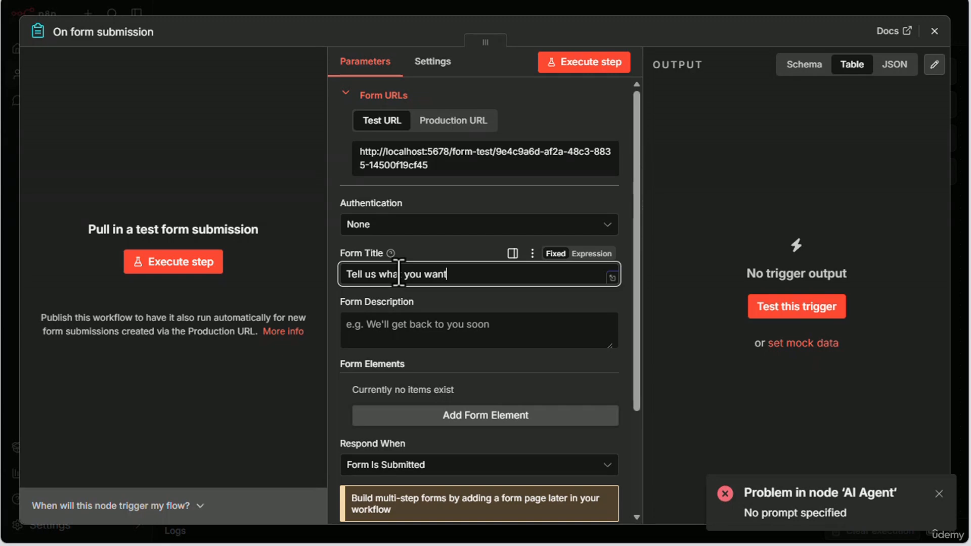
pyautogui.write(' us what you want')
# Add a form element labelled "Prompt" with the element type Textarea.
pyautogui.scroll(-1, 438, 298)
pyautogui.click(458, 278)
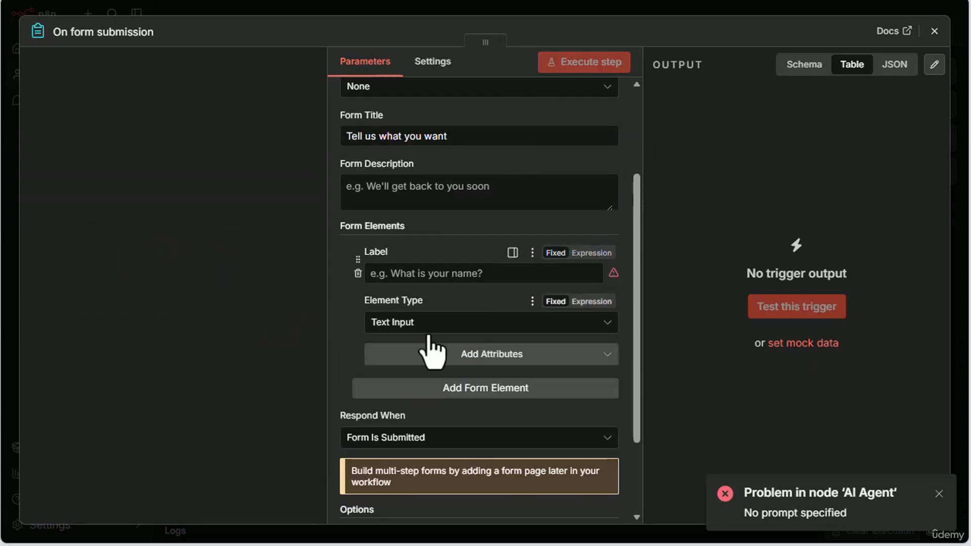
pyautogui.click(423, 268)
pyautogui.write('Prompt')
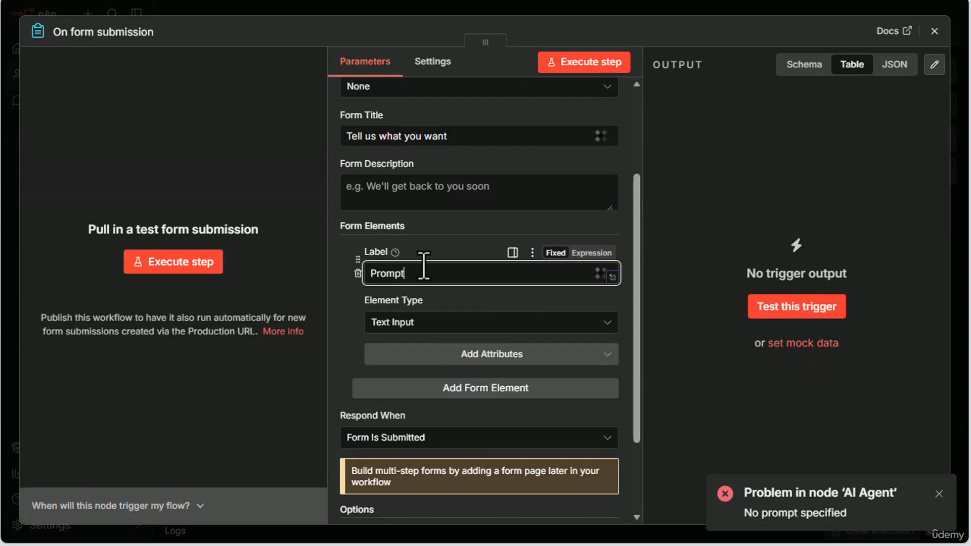
pyautogui.click(410, 325)
pyautogui.scroll(-3, 418, 304)
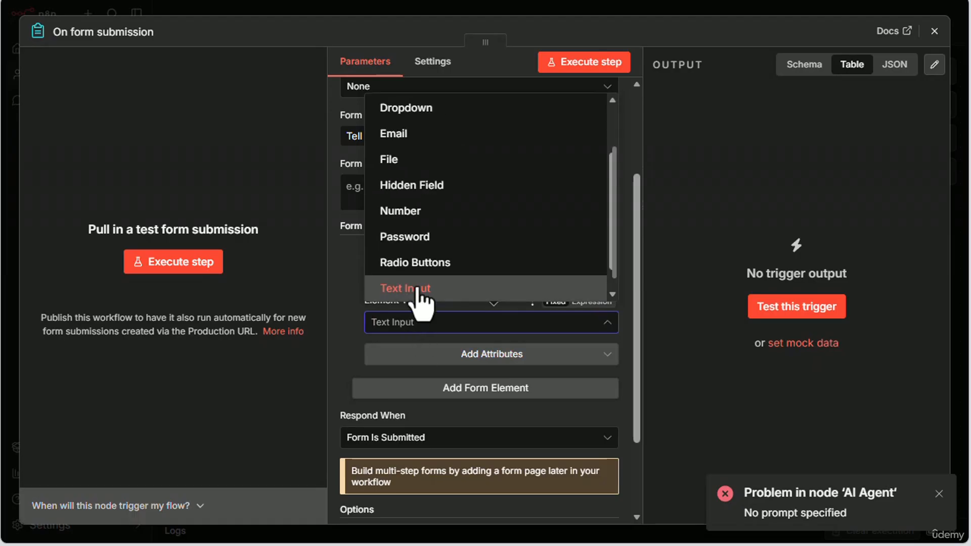
pyautogui.click(416, 284)
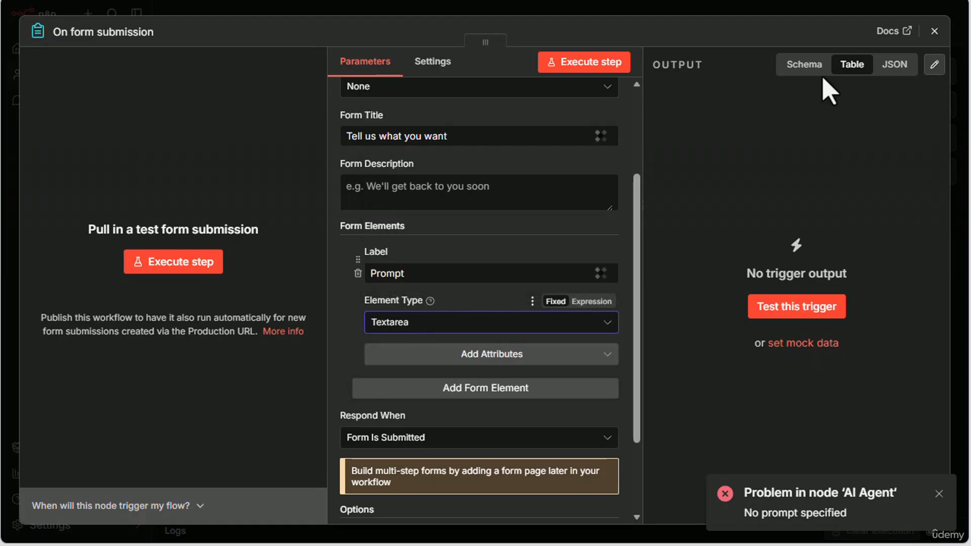
# Connect the form submission trigger to the AI Agent and review the agent's prompt source and prompt field.
pyautogui.click(934, 31)
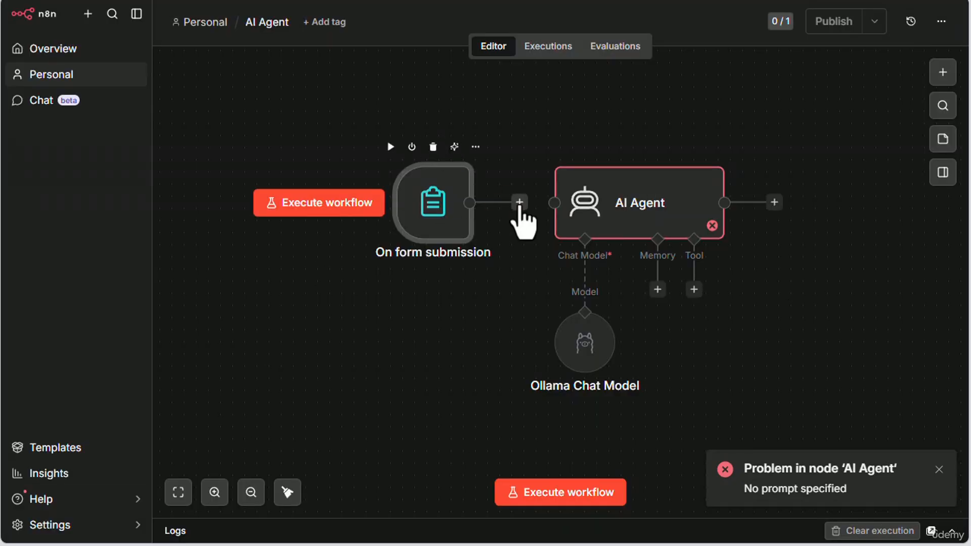
pyautogui.moveTo(519, 203); pyautogui.dragTo(557, 205)
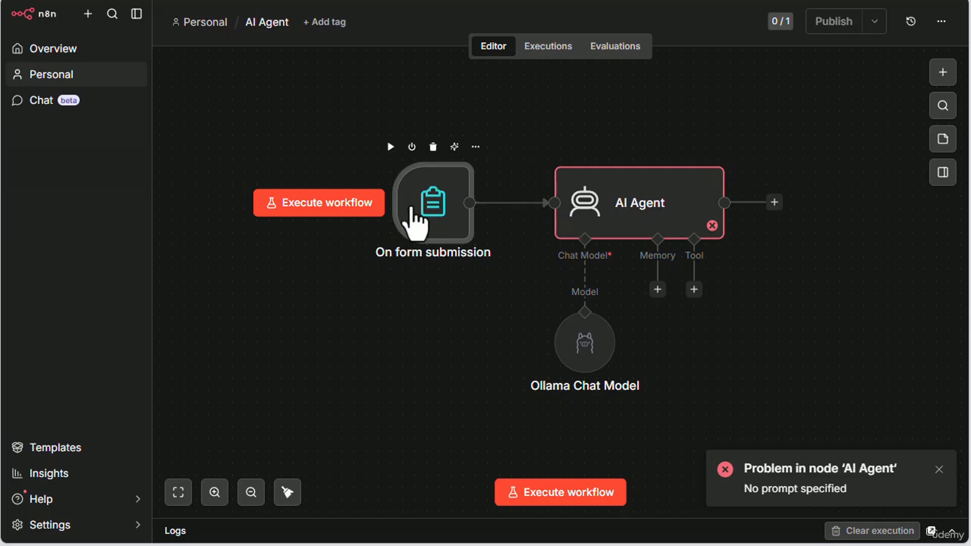
pyautogui.doubleClick(596, 226)
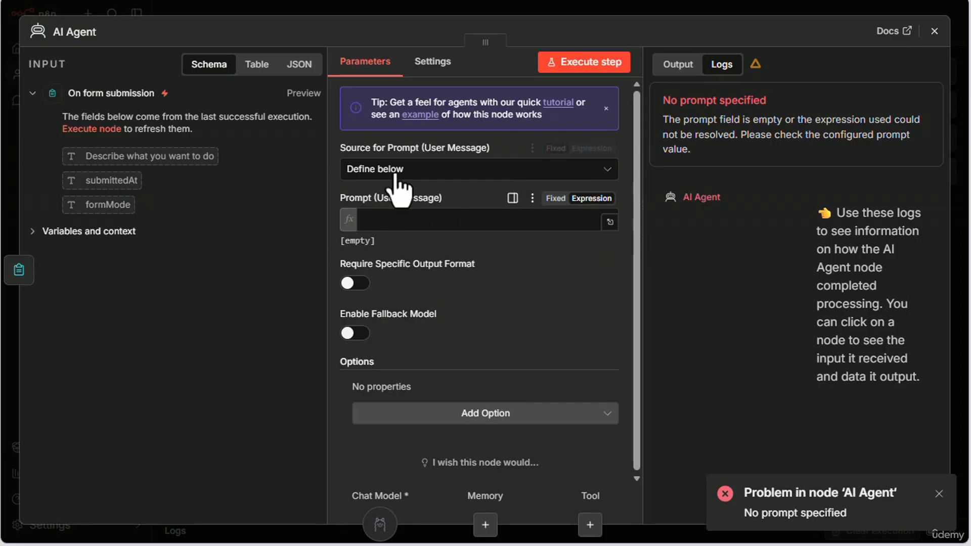
pyautogui.click(395, 186)
pyautogui.click(395, 186)
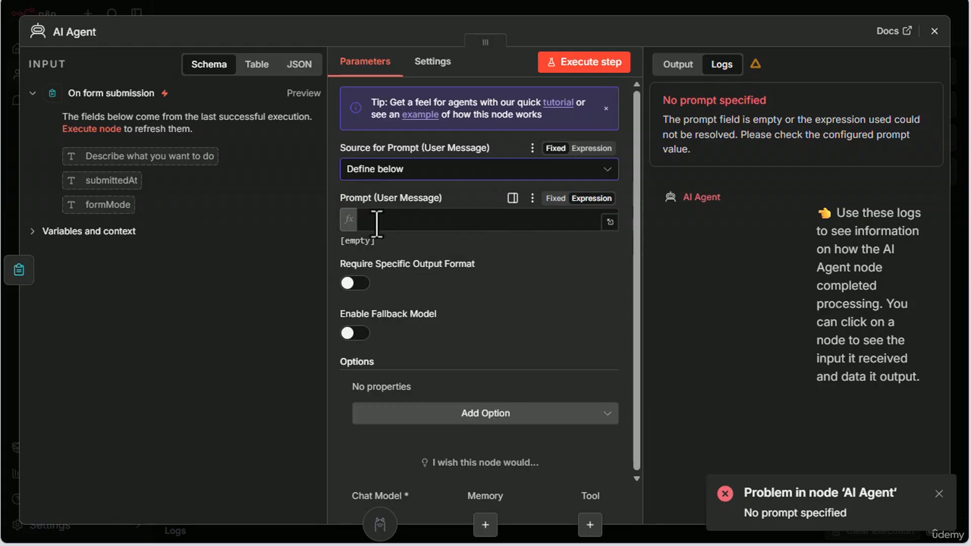
pyautogui.click(376, 223)
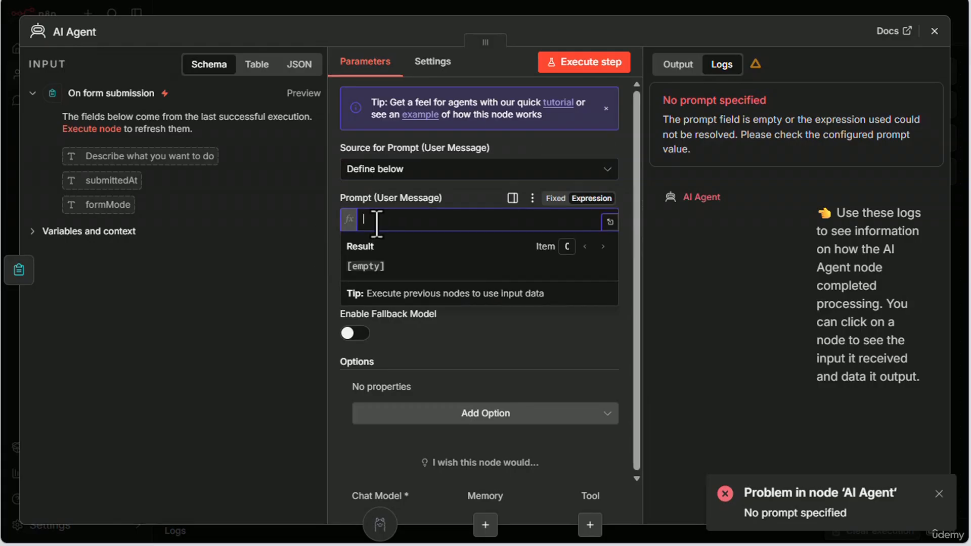
pyautogui.click(934, 31)
# Execute only the form trigger and submit the test form with the prompt "Tell me a joke".
pyautogui.click(390, 147)
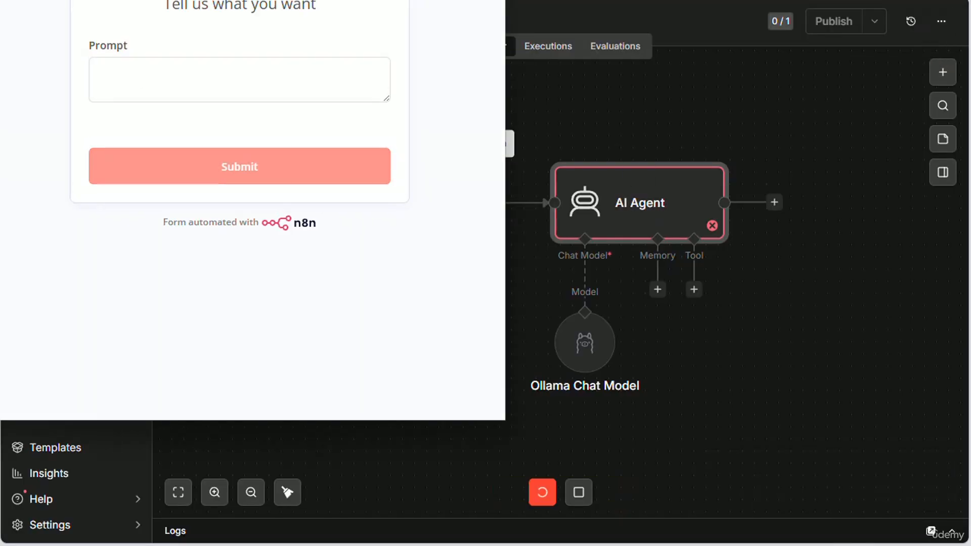
pyautogui.moveTo(216, 0); pyautogui.dragTo(408, 18)
pyautogui.click(375, 213)
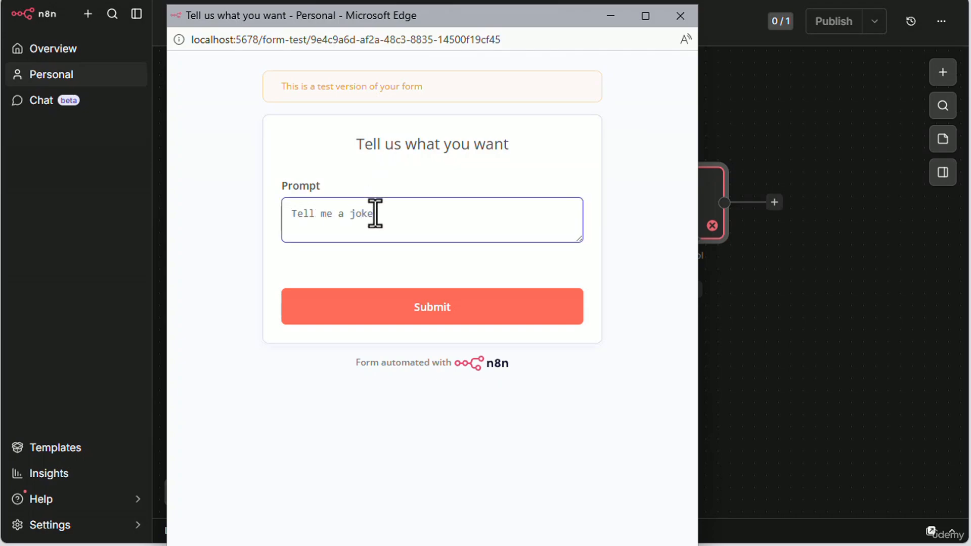
pyautogui.click(459, 307)
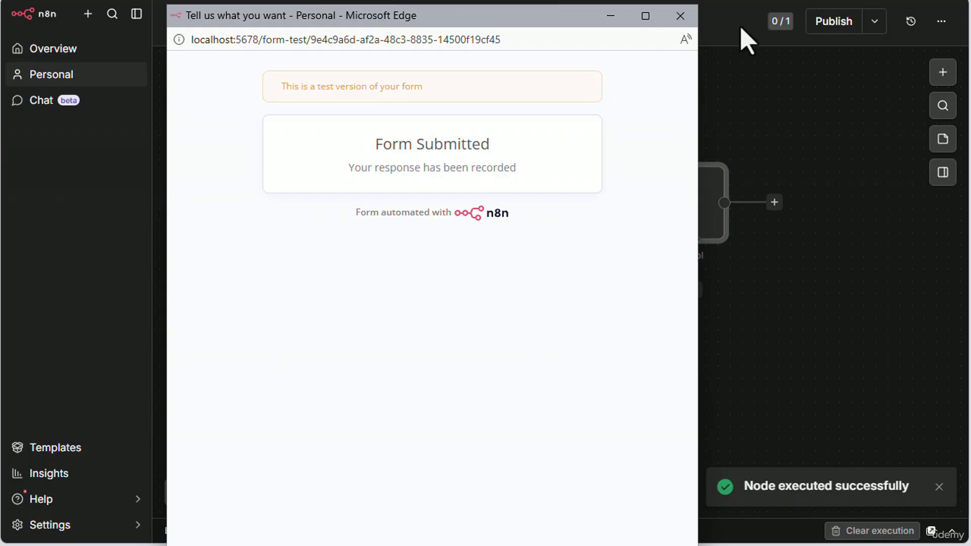
pyautogui.click(681, 16)
# Pin the output data of the On form submission node.
pyautogui.moveTo(440, 205)
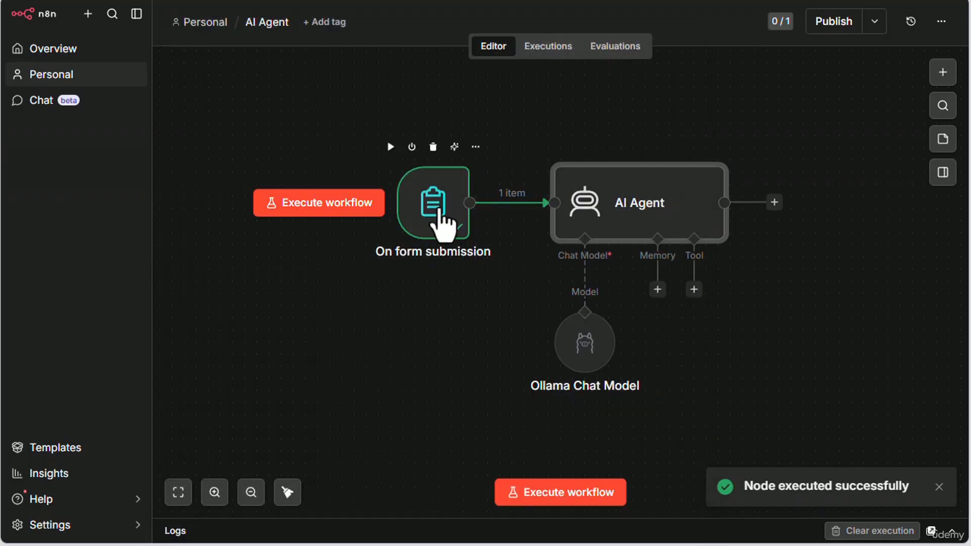
pyautogui.click(475, 147)
pyautogui.click(497, 322)
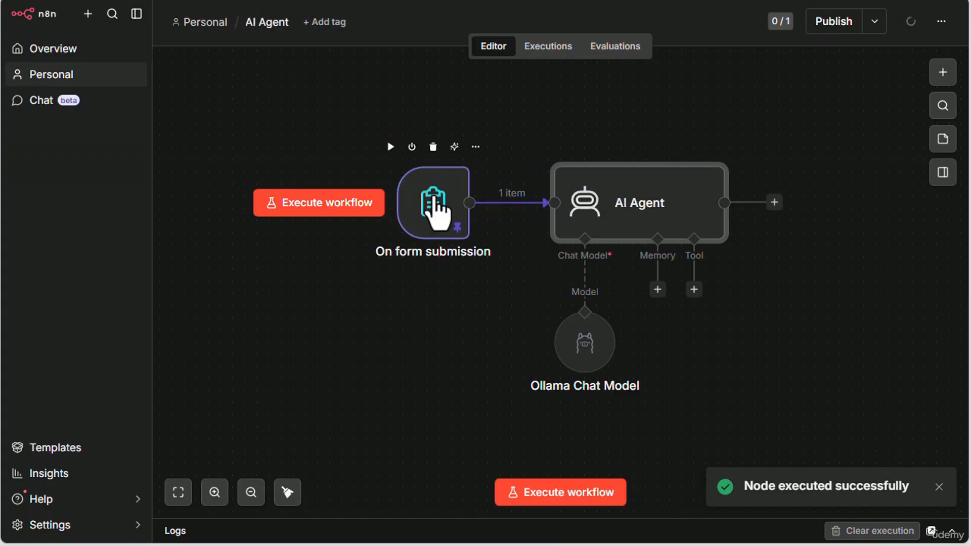
# Map the form's Prompt field into the AI Agent's prompt (user message) as {{ $json.Prompt }}, keeping the source as Define below.
pyautogui.doubleClick(671, 224)
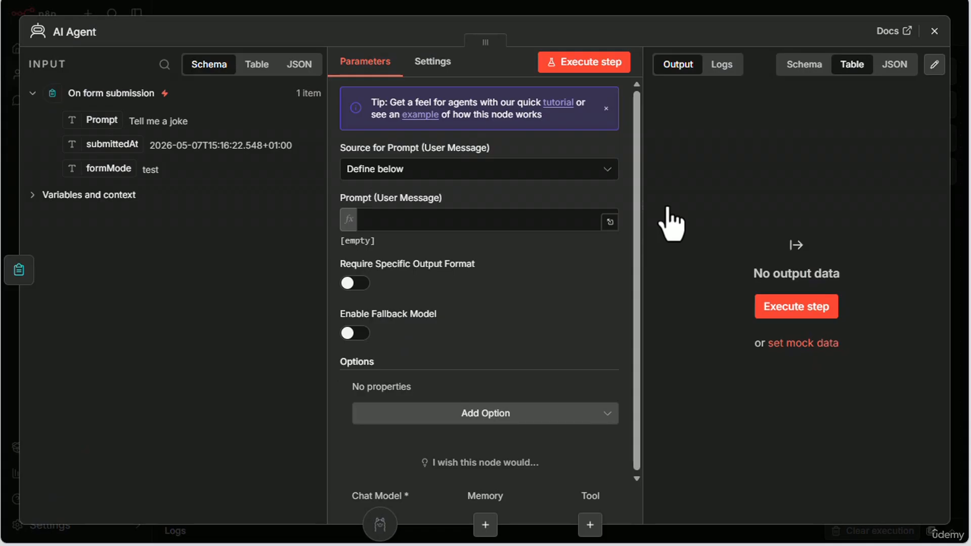
pyautogui.click(32, 94)
pyautogui.click(32, 94)
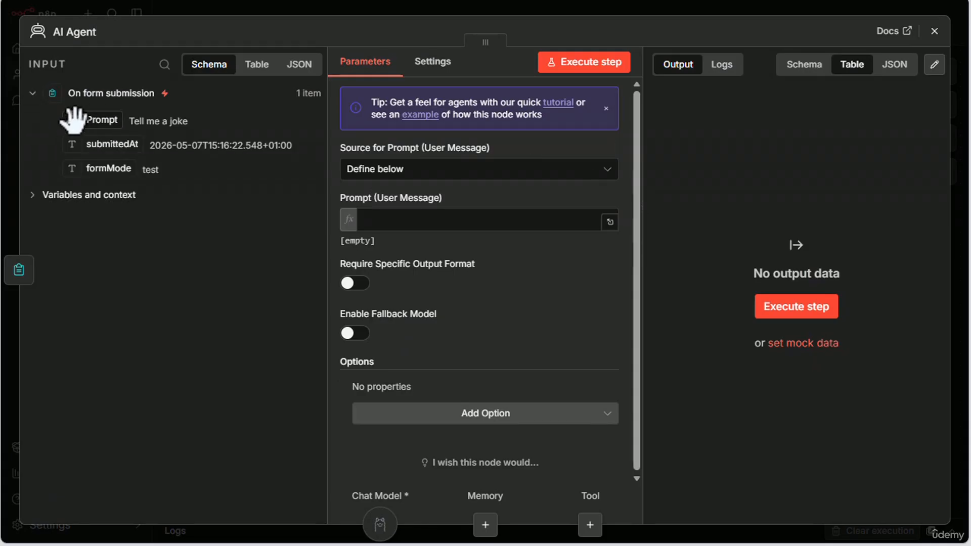
pyautogui.moveTo(74, 120); pyautogui.dragTo(320, 210)
pyautogui.click(373, 171)
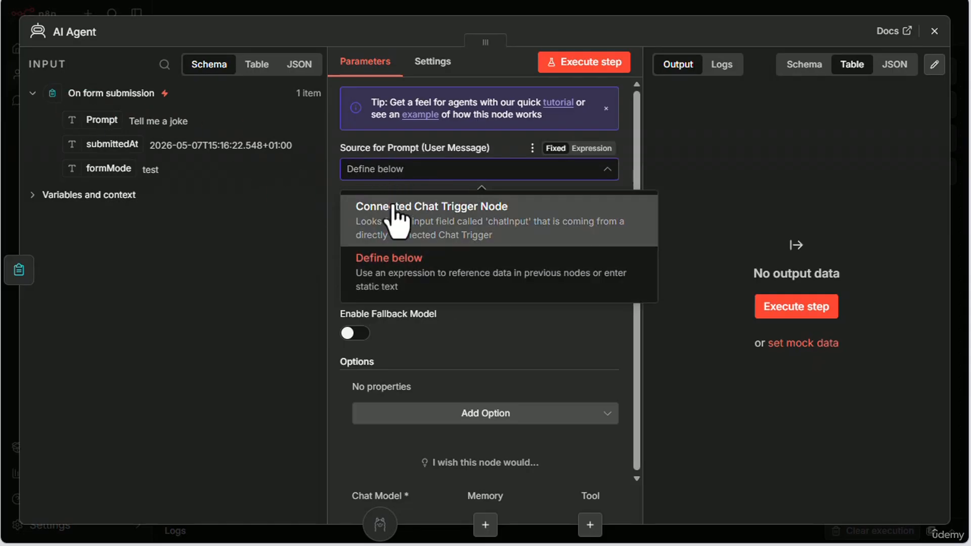
pyautogui.click(386, 171)
pyautogui.moveTo(124, 119); pyautogui.dragTo(426, 220)
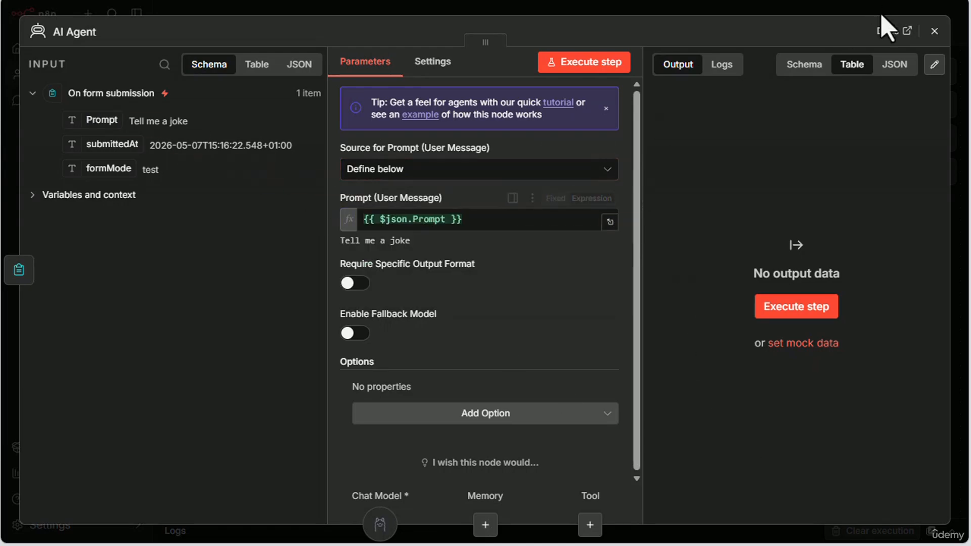
pyautogui.click(934, 31)
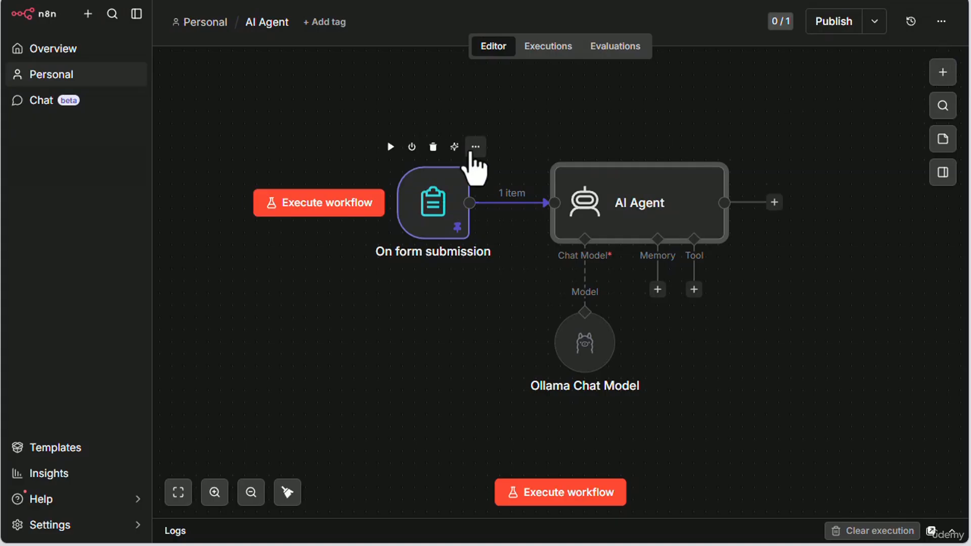
# Unpin the On form submission data and run the whole workflow, submitting the form with the prompt "Write 200 words on n8n".
pyautogui.click(476, 147)
pyautogui.click(519, 327)
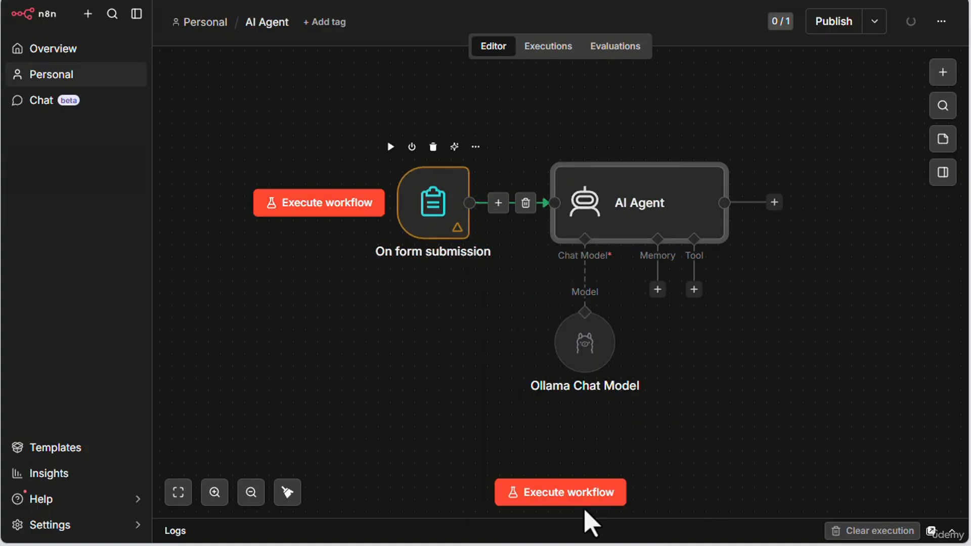
pyautogui.click(566, 498)
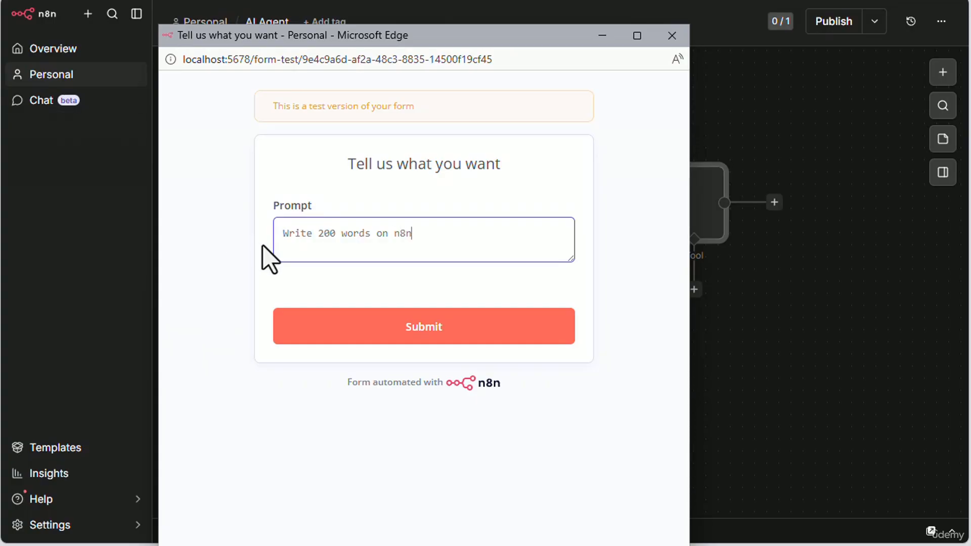
pyautogui.click(407, 331)
pyautogui.click(672, 35)
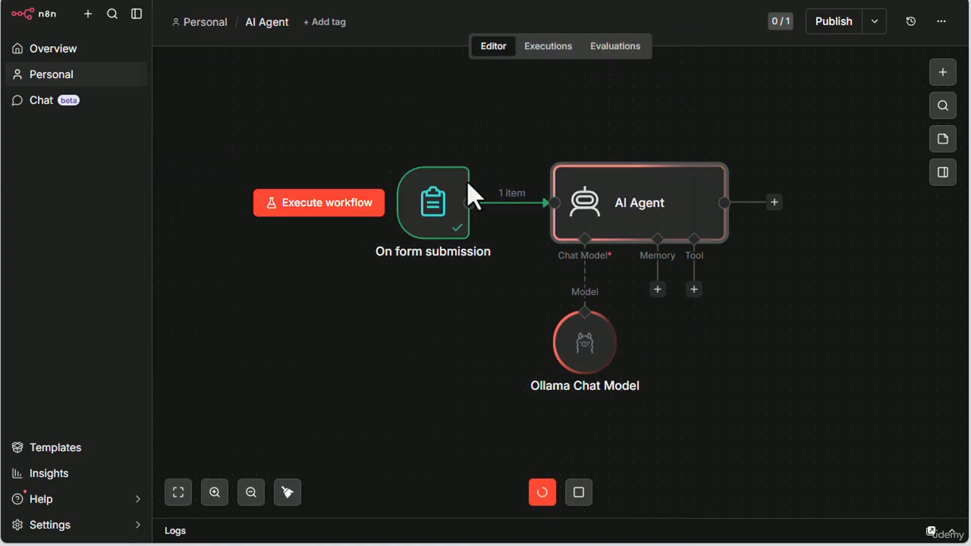
# Expand the execution logs and review the Ollama Chat Model's input and its final written answer on n8n.
pyautogui.doubleClick(641, 208)
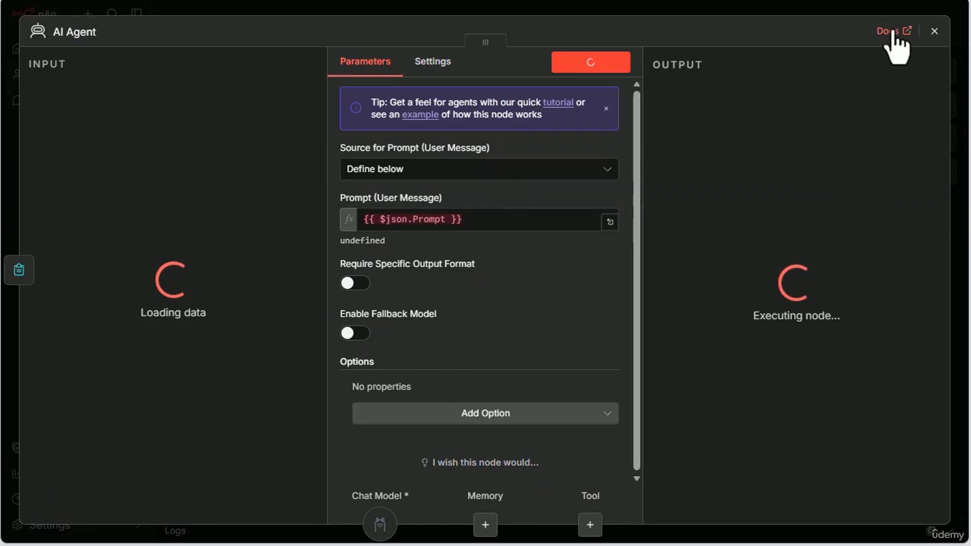
pyautogui.click(934, 31)
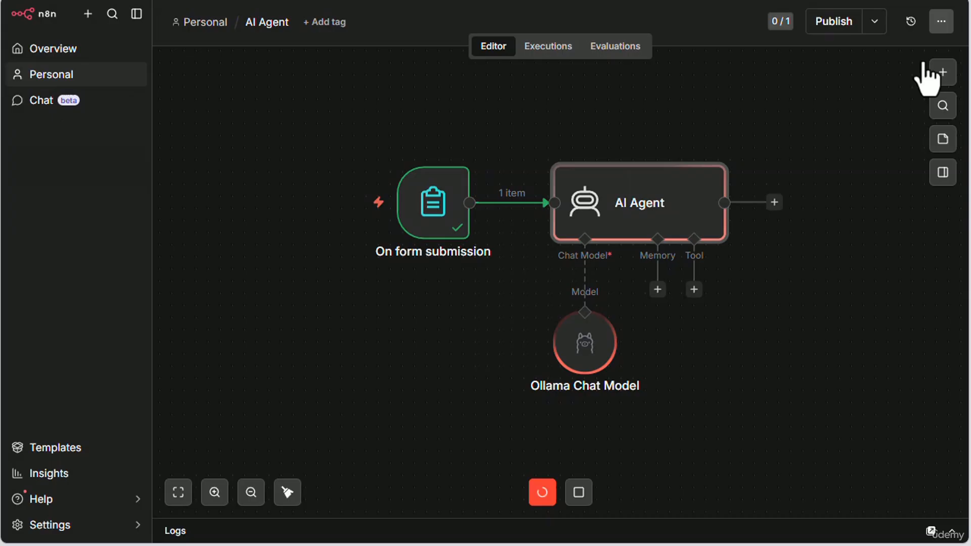
pyautogui.click(952, 532)
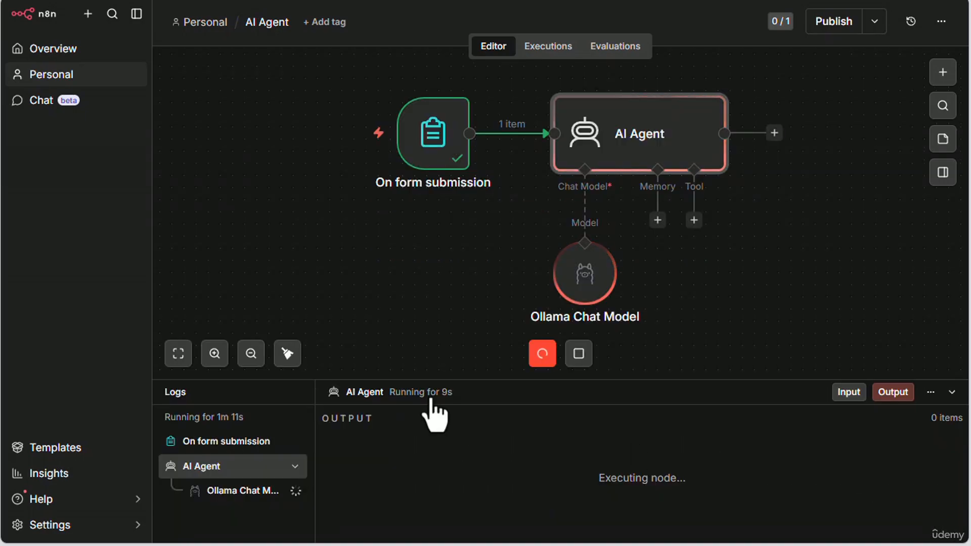
pyautogui.click(222, 485)
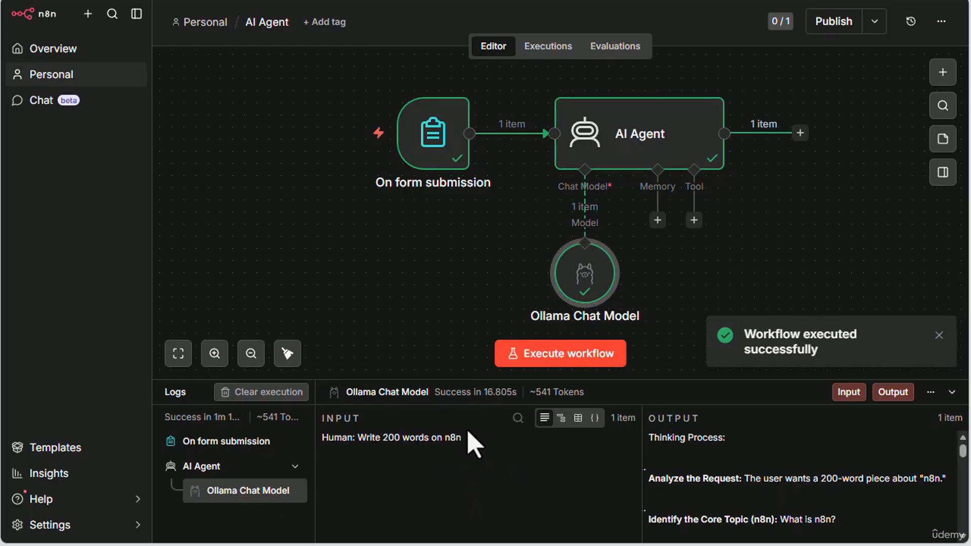
pyautogui.click(940, 336)
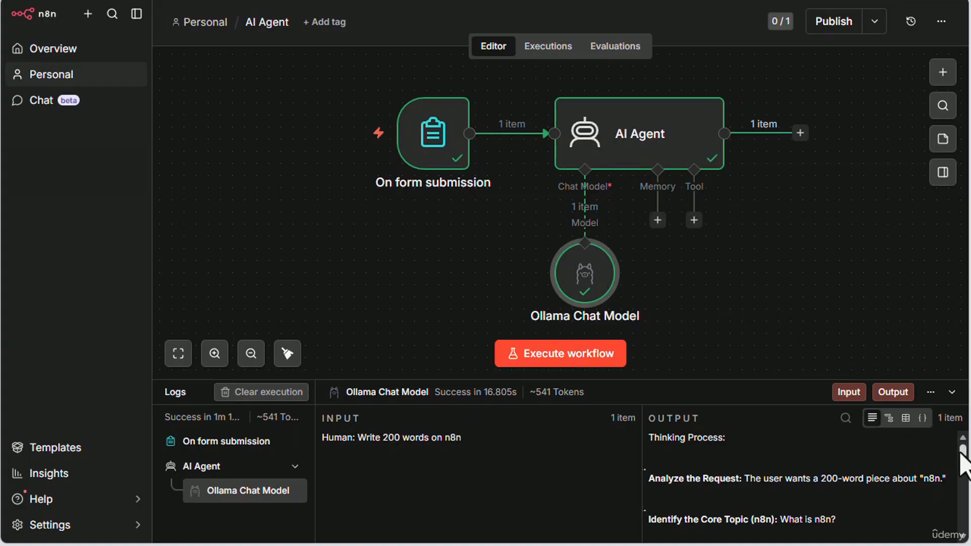
pyautogui.moveTo(961, 452); pyautogui.dragTo(965, 515)
pyautogui.scroll(1, 842, 470)
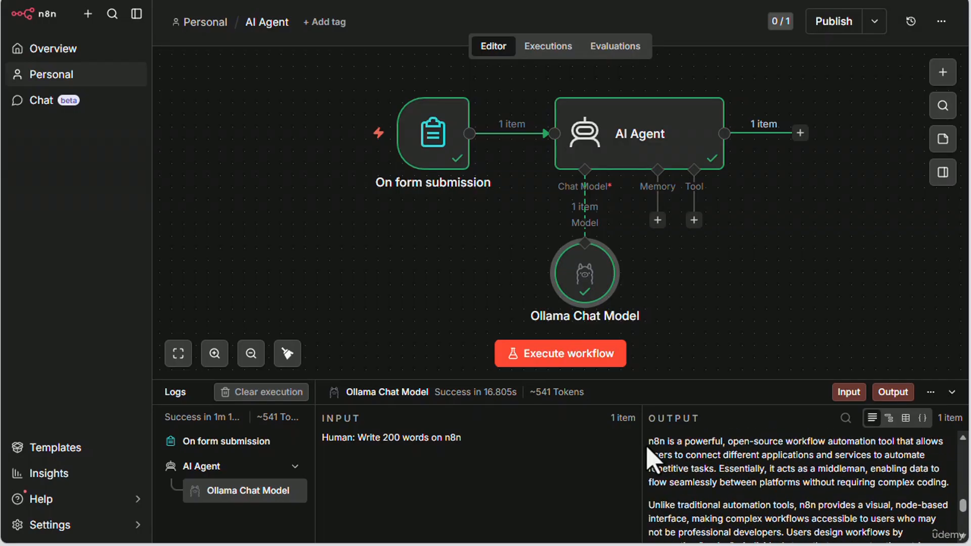
pyautogui.moveTo(648, 450); pyautogui.dragTo(754, 543)
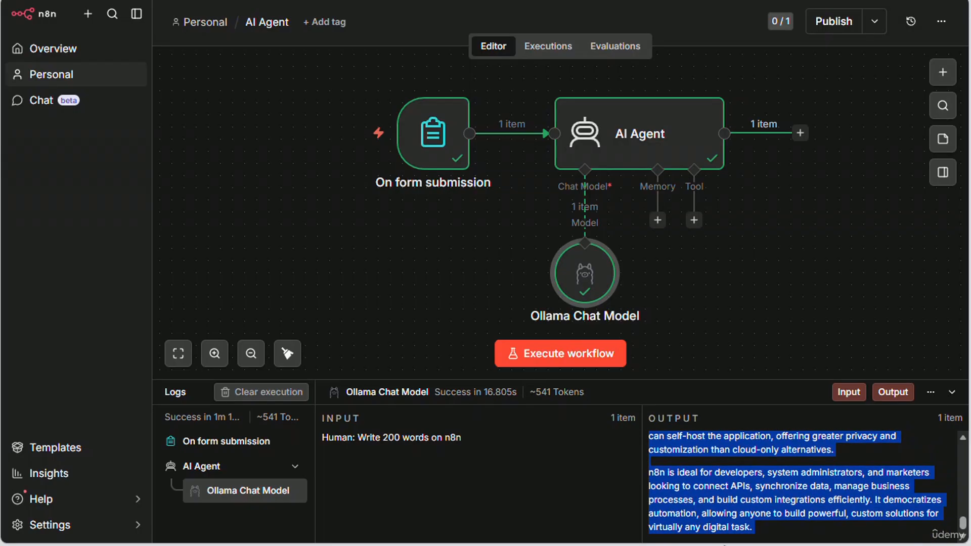
pyautogui.click(480, 481)
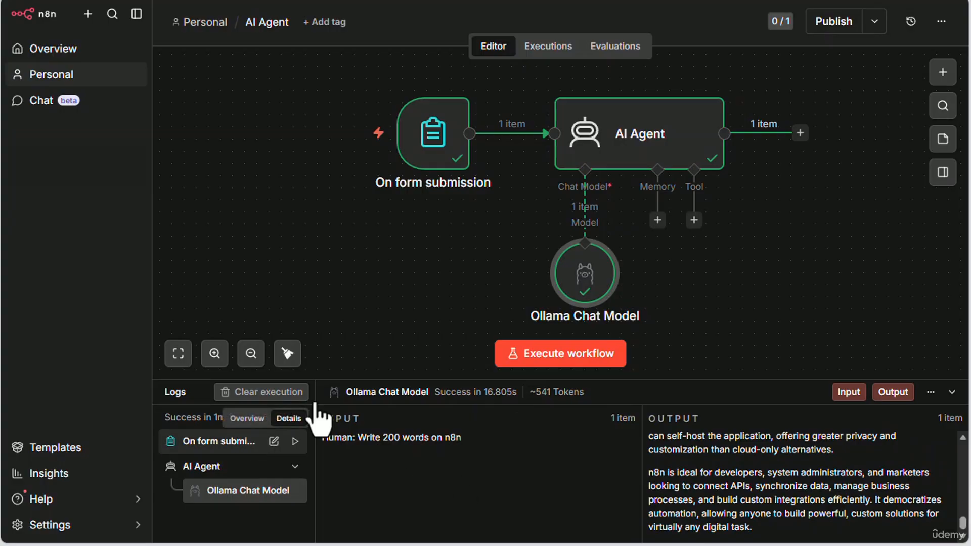
# Change the AI Agent's prompt expression to "Can you write 2 sentences on {{ $json.Prompt }}" on a single line.
pyautogui.doubleClick(631, 149)
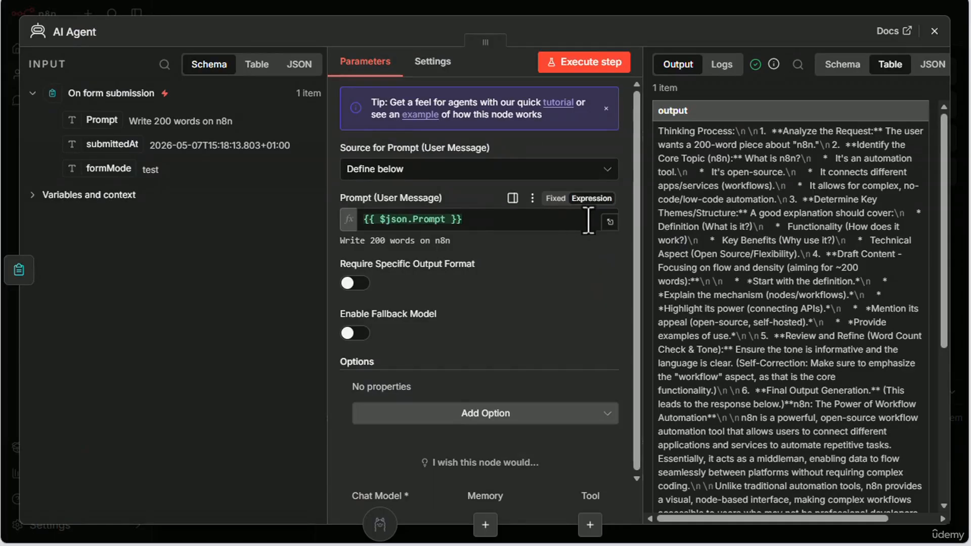
pyautogui.click(610, 222)
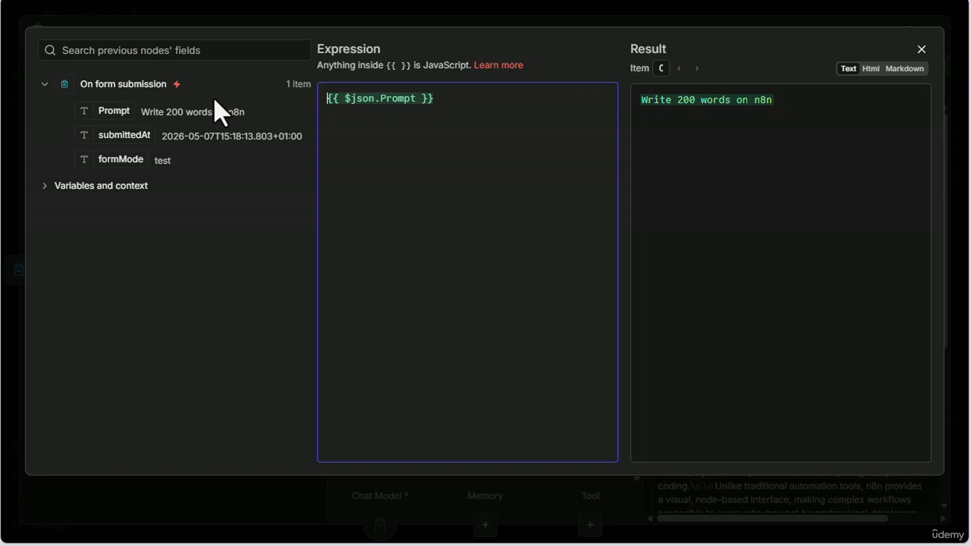
pyautogui.press('Return')
pyautogui.write('C')
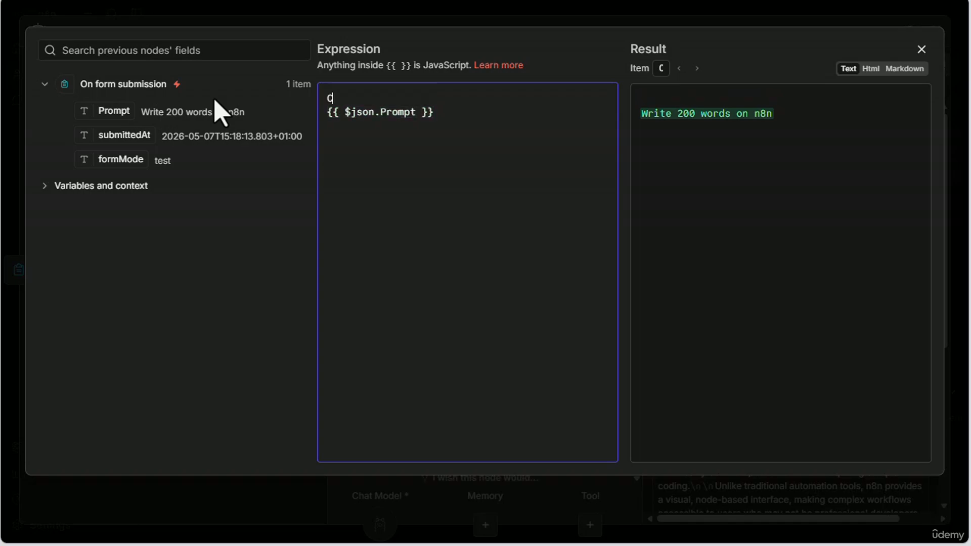
pyautogui.write('an you write')
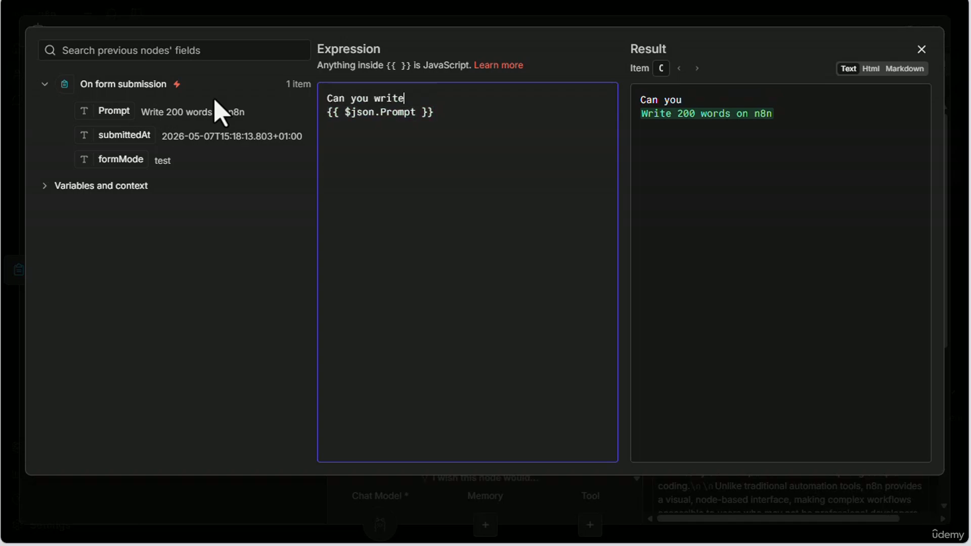
pyautogui.write(' 2 sentences on')
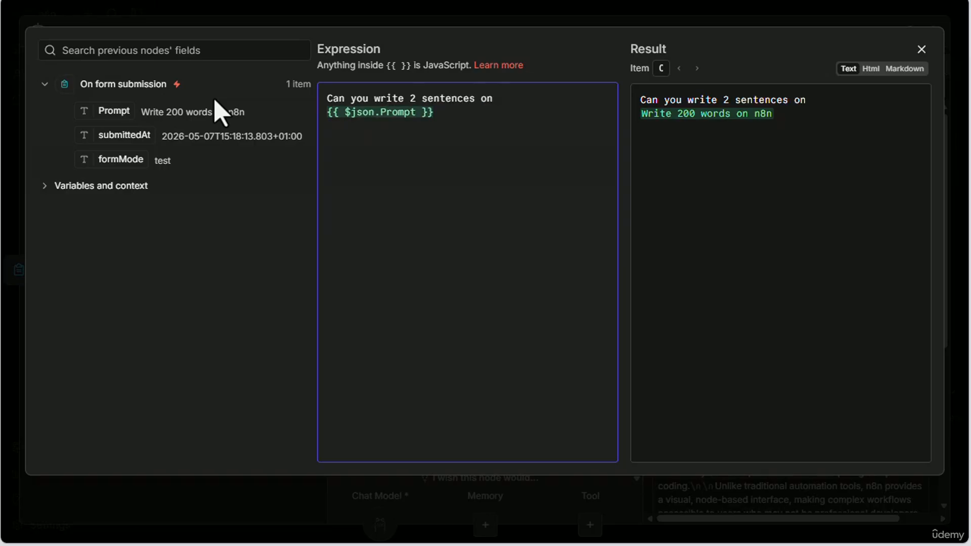
pyautogui.press('Delete')
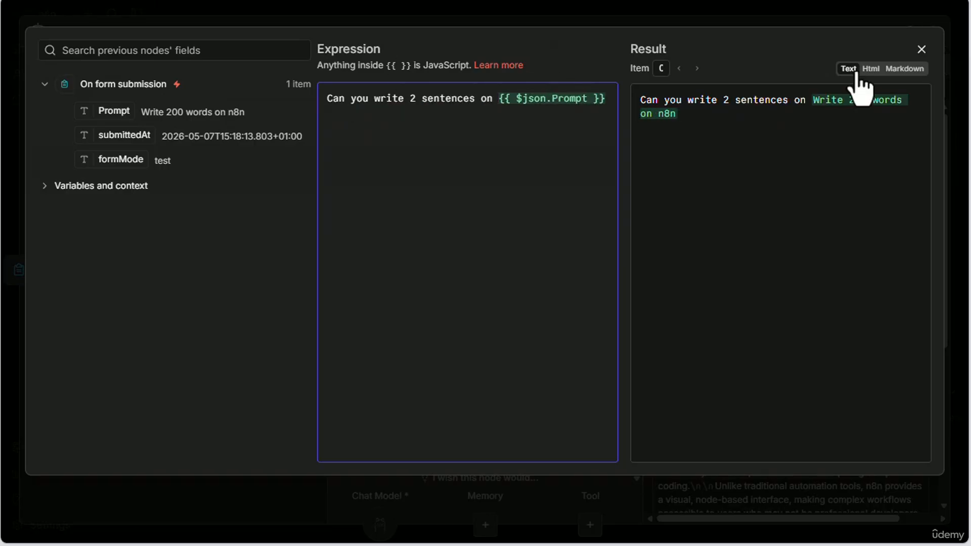
pyautogui.click(921, 49)
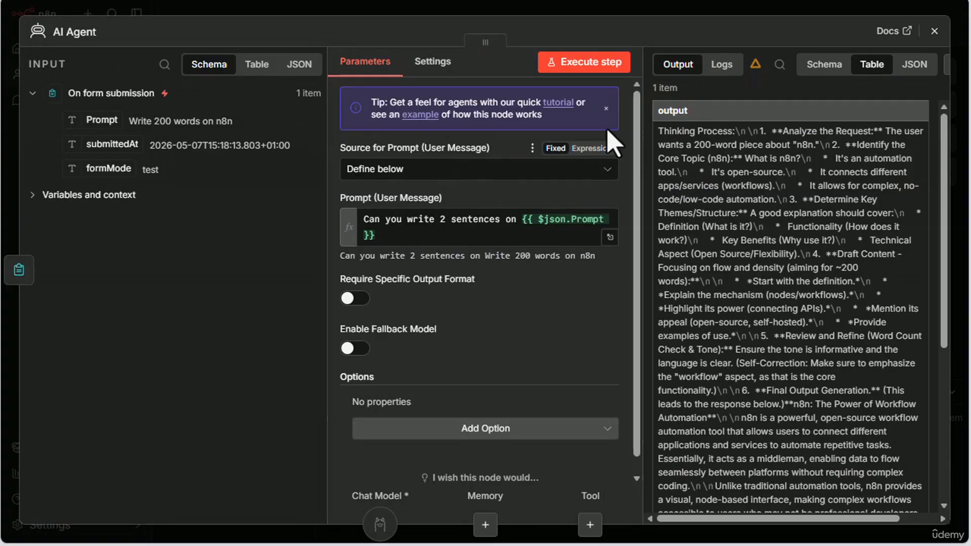
pyautogui.click(934, 30)
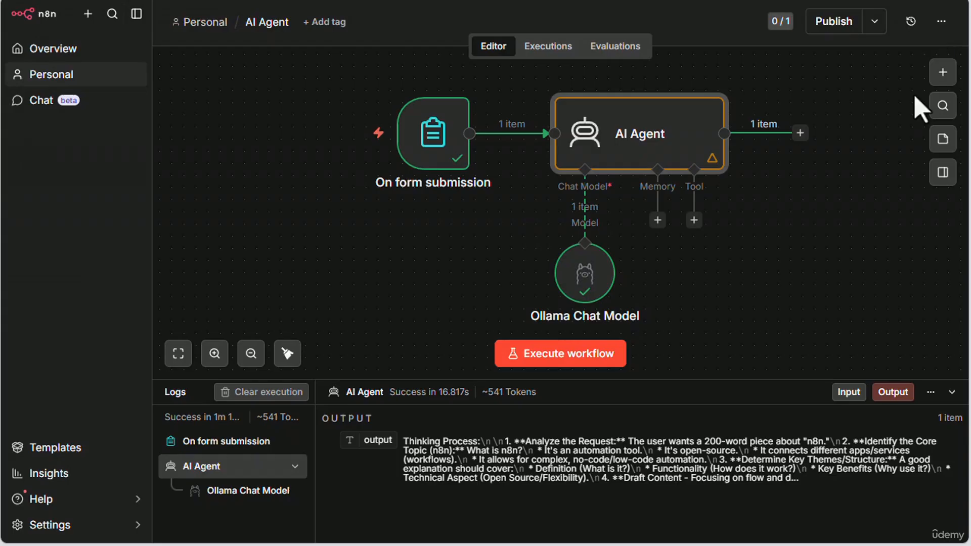
# Execute the workflow again and submit the test form with the prompt "Border colliees".
pyautogui.click(549, 360)
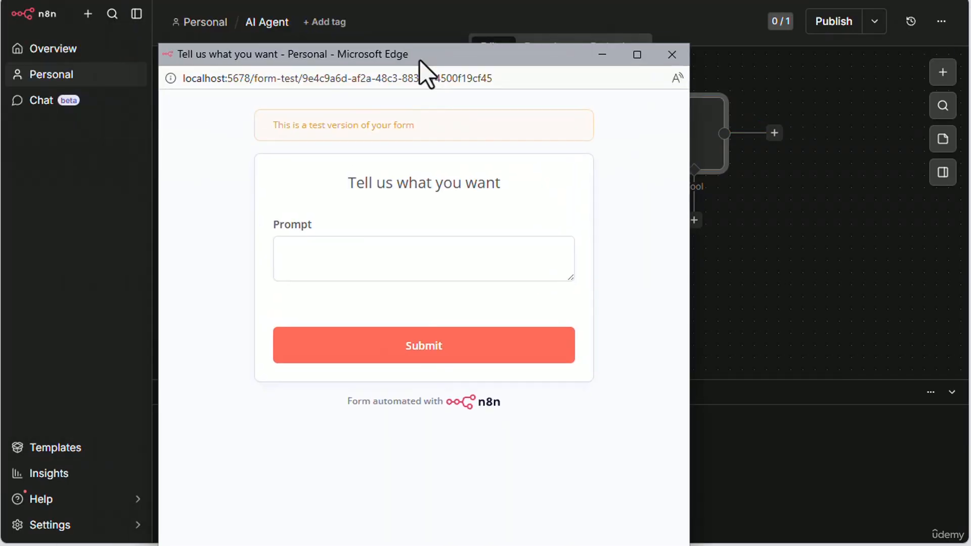
pyautogui.click(370, 248)
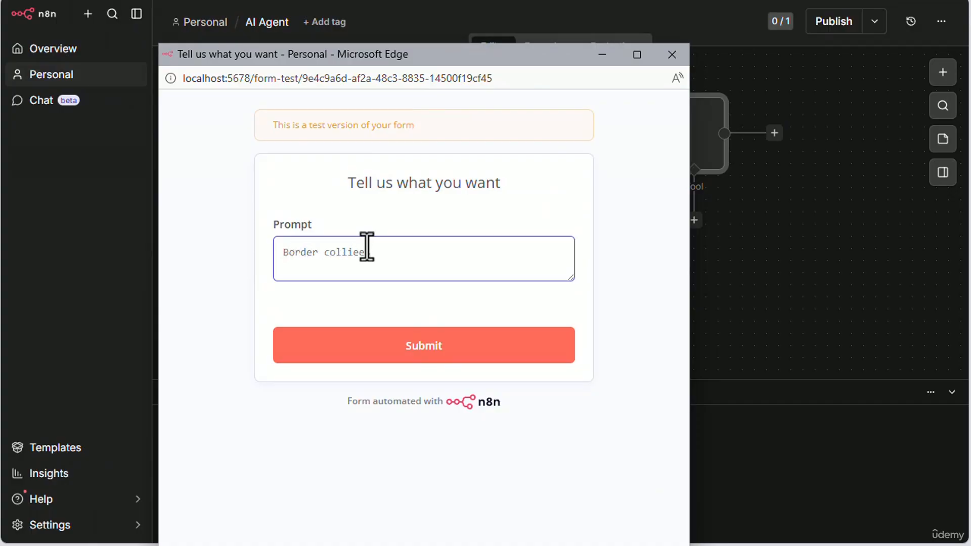
pyautogui.click(389, 349)
pyautogui.click(671, 54)
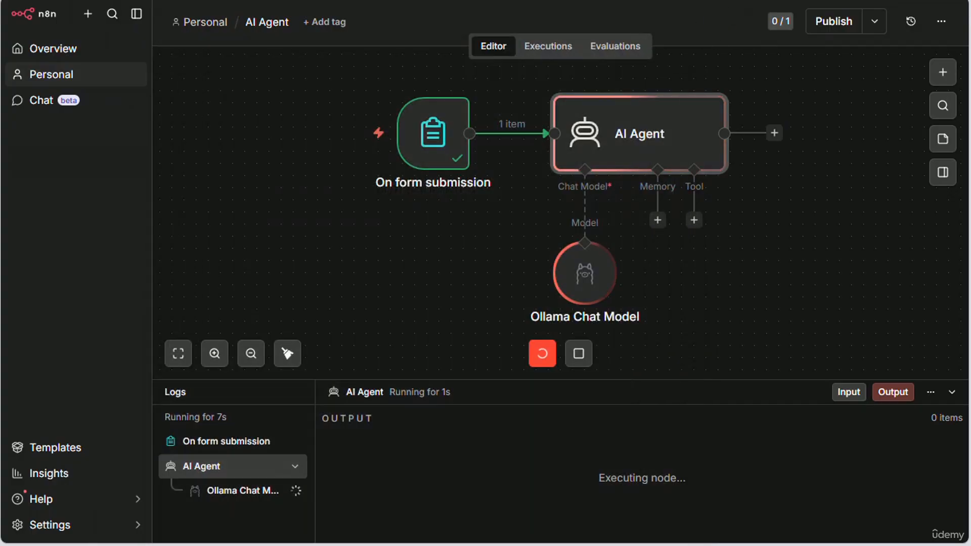
# Check the Ollama Chat Model's logged input, and compare it with the fixed text and form variable in the AI Agent's prompt.
pyautogui.click(228, 495)
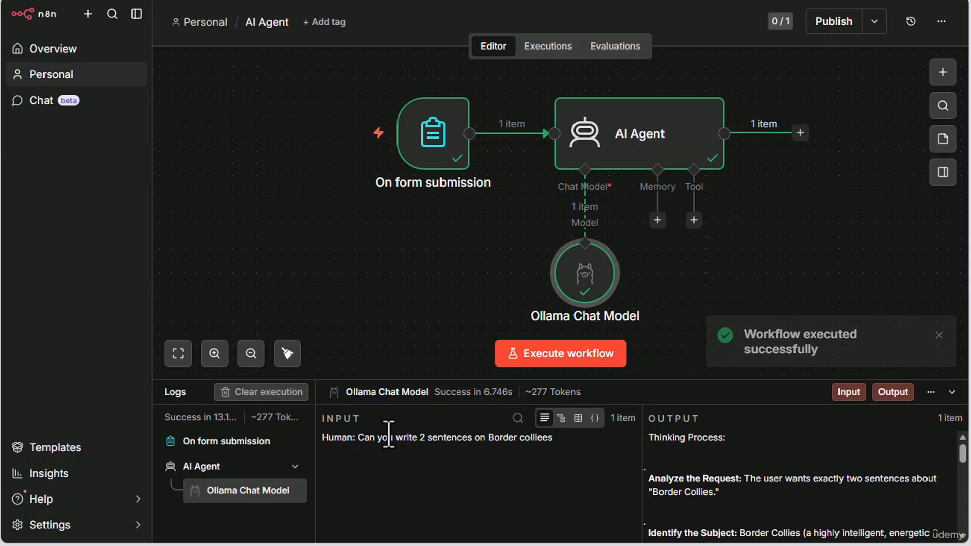
pyautogui.click(669, 127)
pyautogui.doubleClick(639, 158)
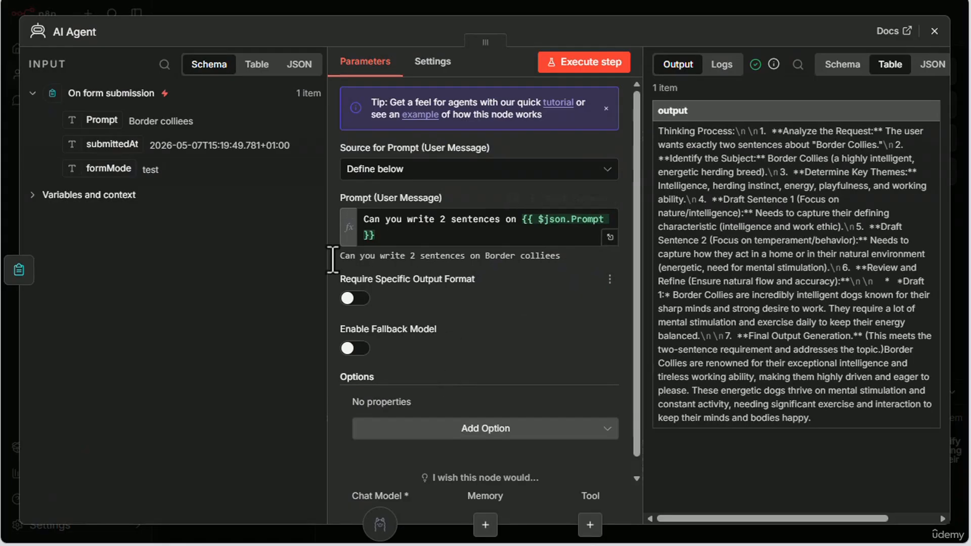
pyautogui.moveTo(363, 219); pyautogui.dragTo(381, 235)
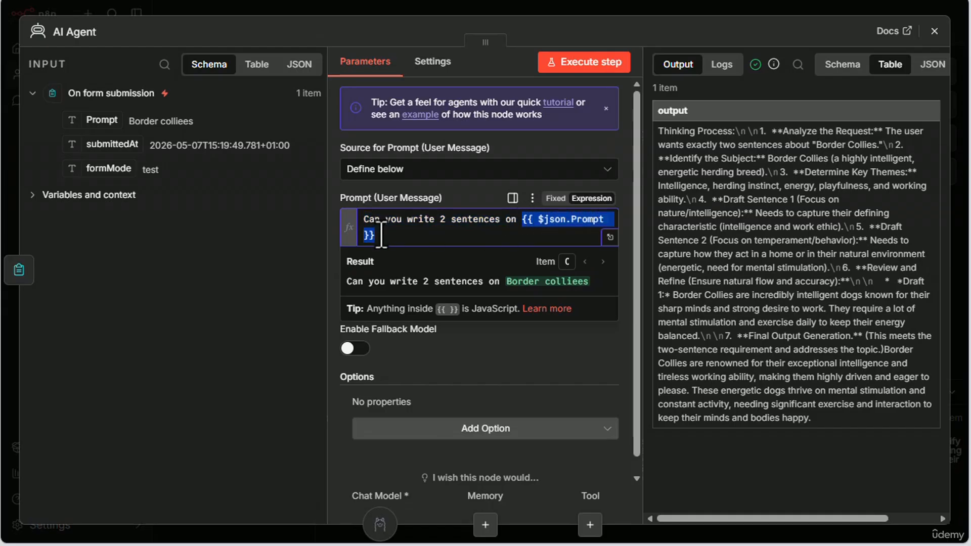
pyautogui.click(934, 31)
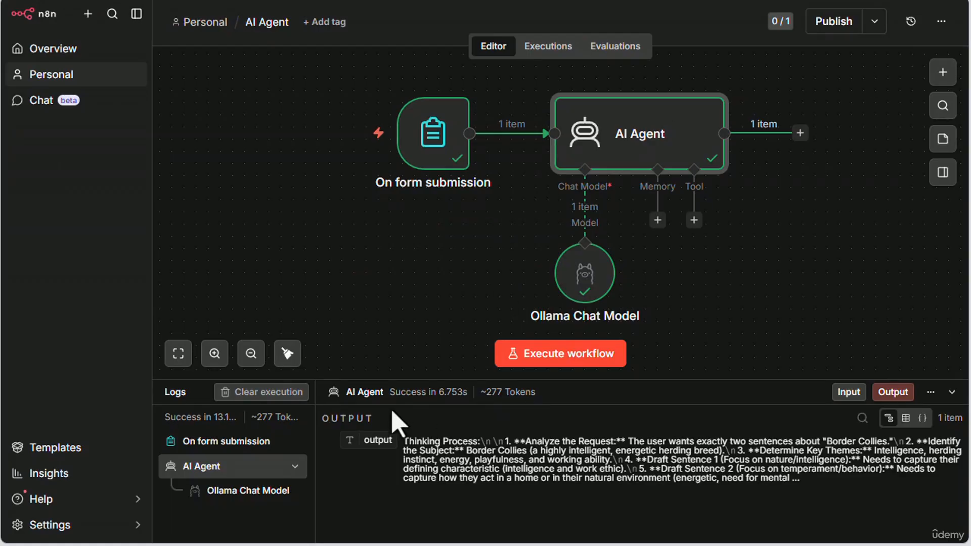
# Show the AI Agent's input in the logs and read the Ollama Chat Model's final answer about Border Collies.
pyautogui.click(853, 397)
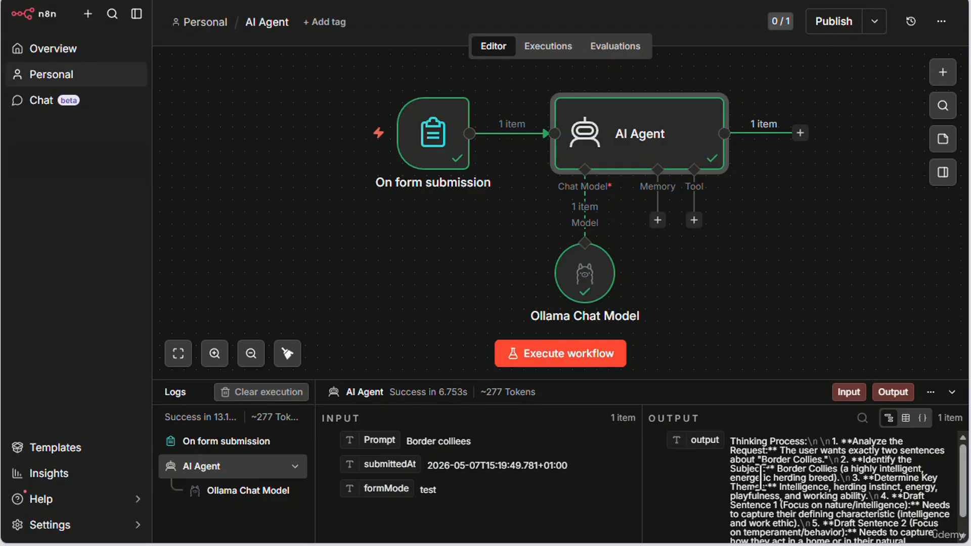
pyautogui.click(242, 492)
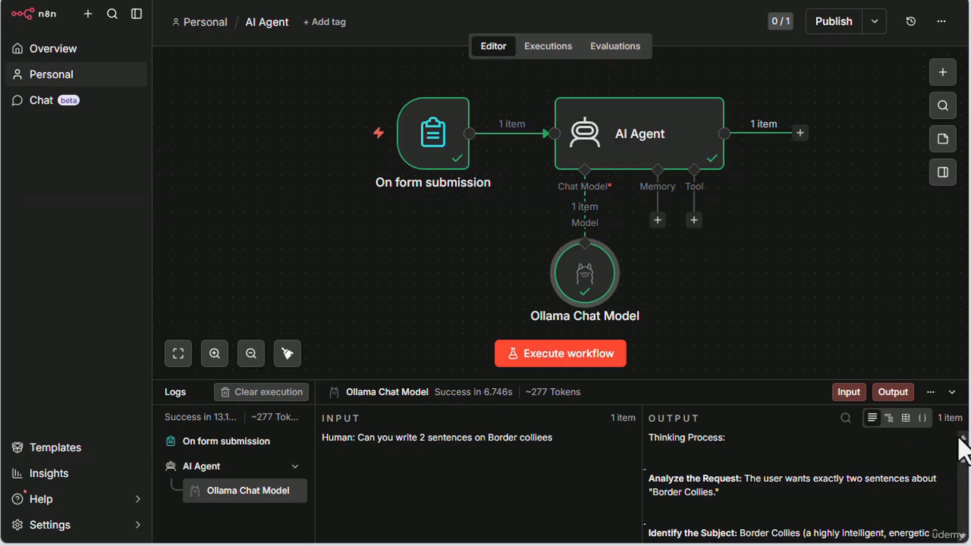
pyautogui.moveTo(964, 465); pyautogui.dragTo(964, 530)
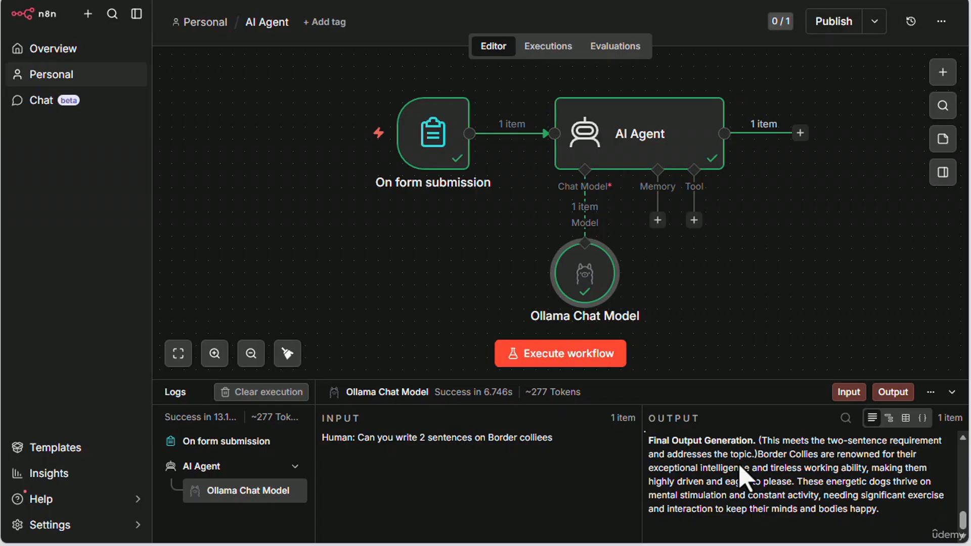
pyautogui.moveTo(763, 462); pyautogui.dragTo(879, 509)
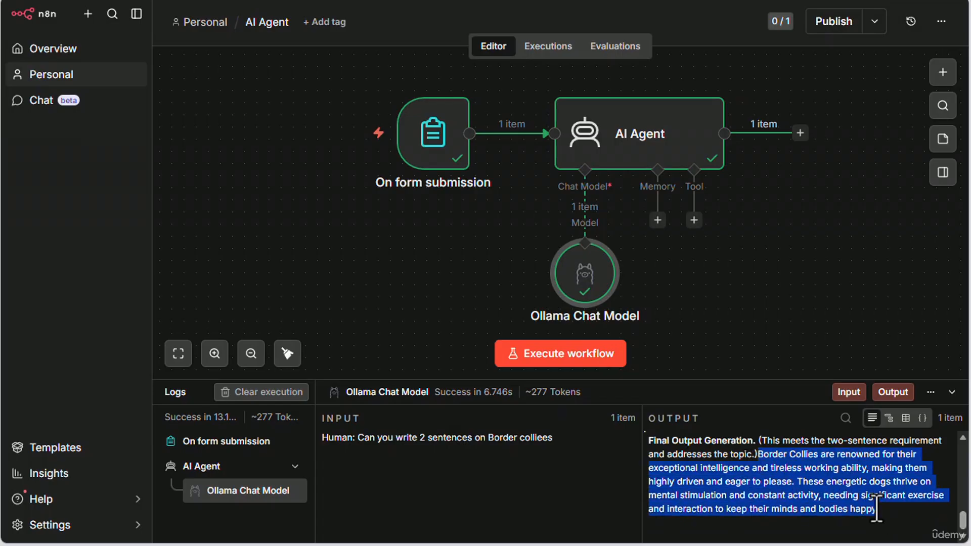
# Review the AI Agent's prompt in the full expression editor alongside its resolved result, and return to the canvas.
pyautogui.doubleClick(643, 150)
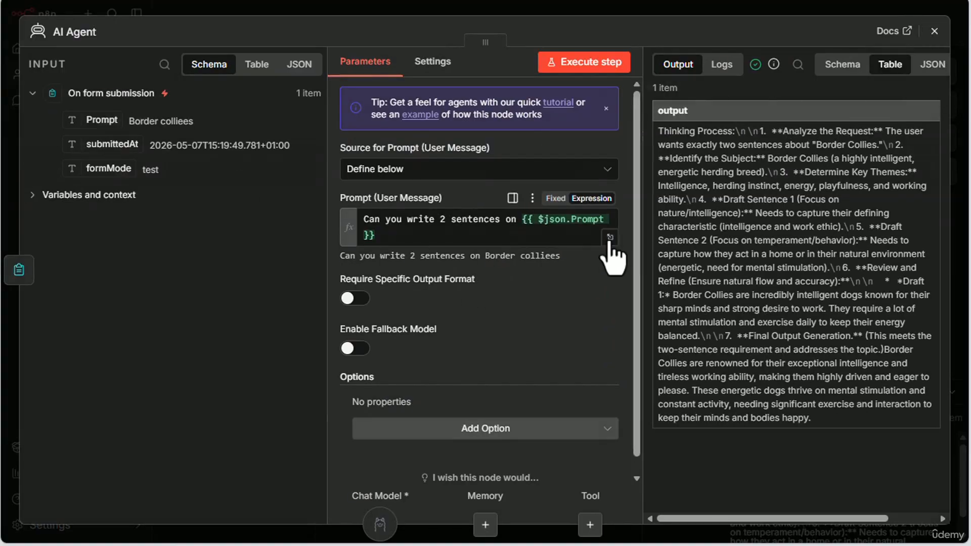
pyautogui.click(610, 237)
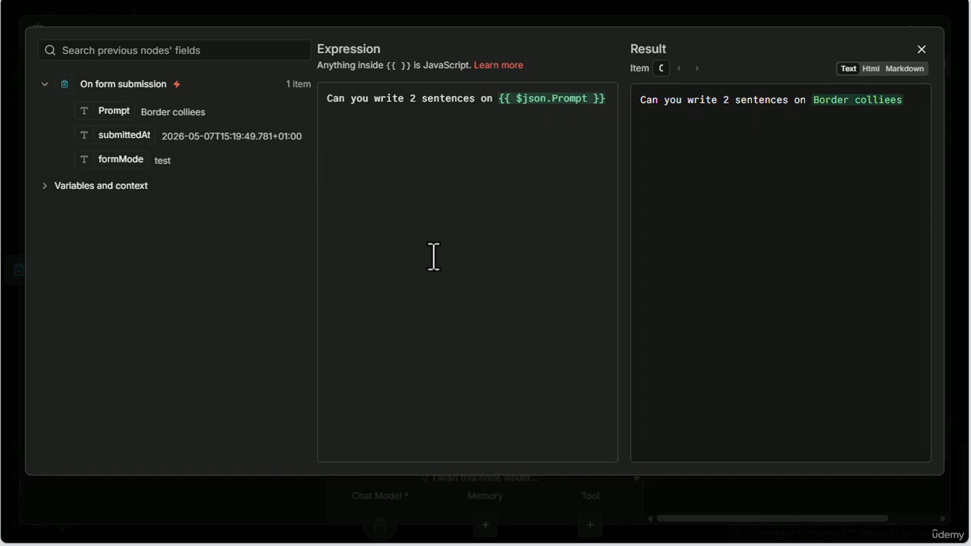
pyautogui.click(922, 49)
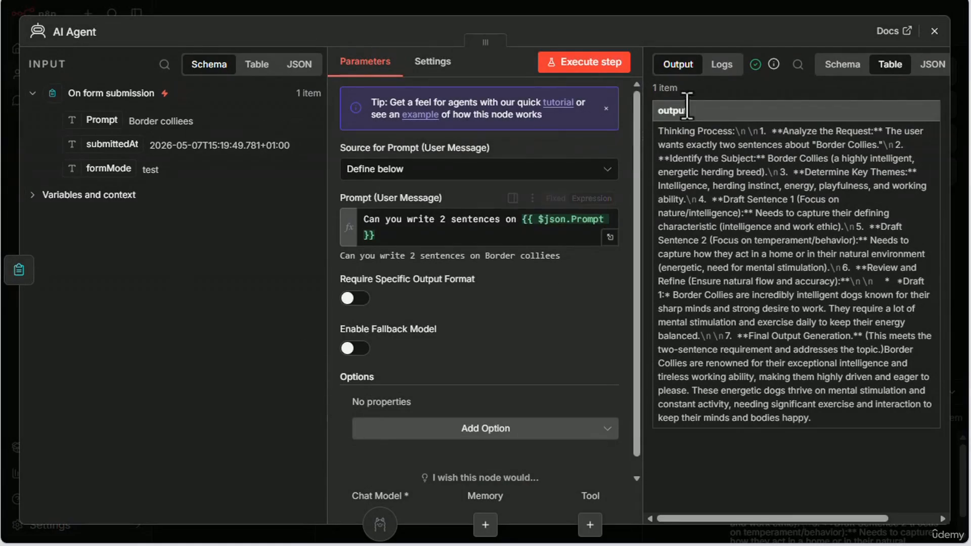
pyautogui.click(934, 31)
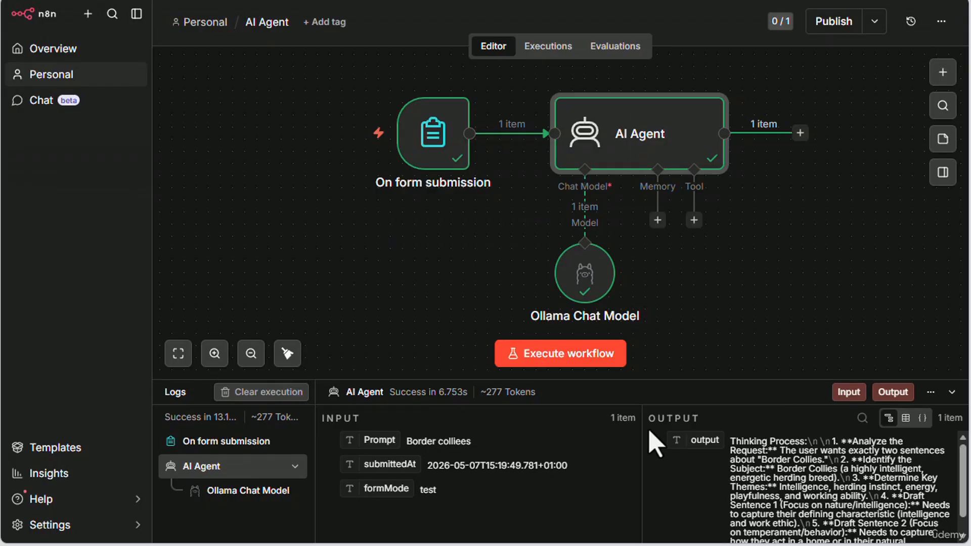